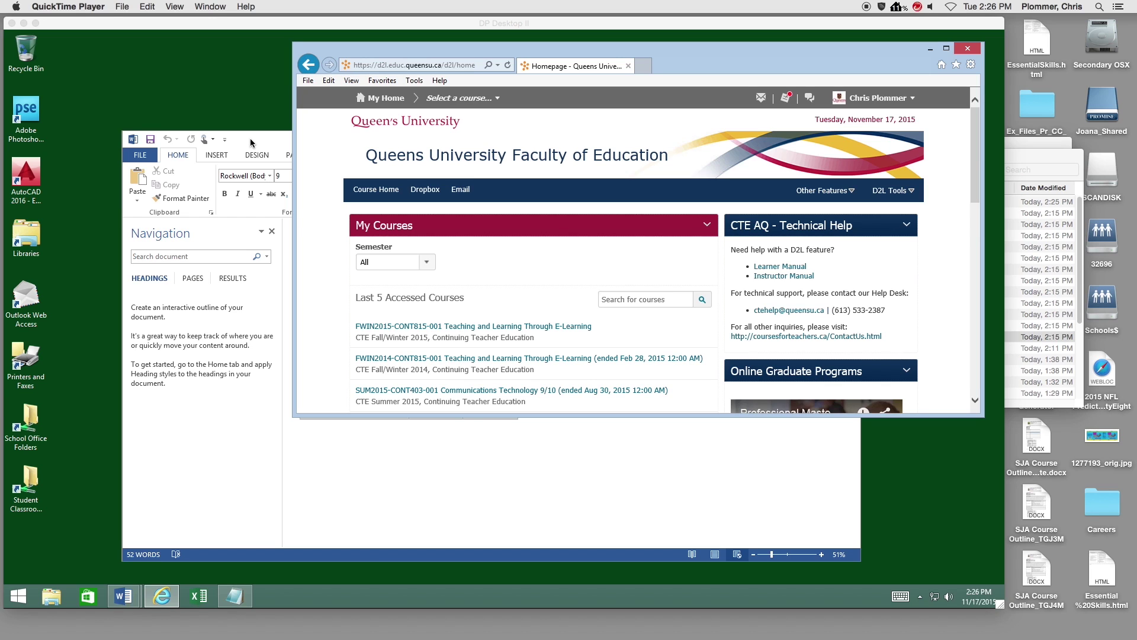
Bring the Meeting Called By document forward in Word and zoom it to a readable size
{"action": "left_click", "coordinate": [354, 478]}
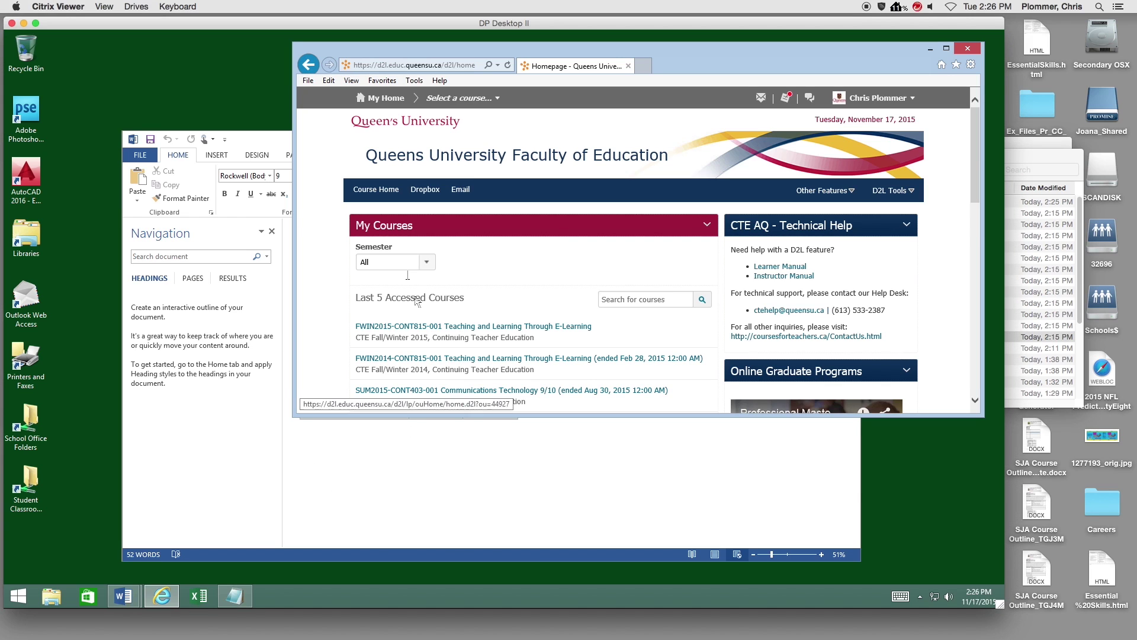
{"action": "left_click", "coordinate": [254, 145]}
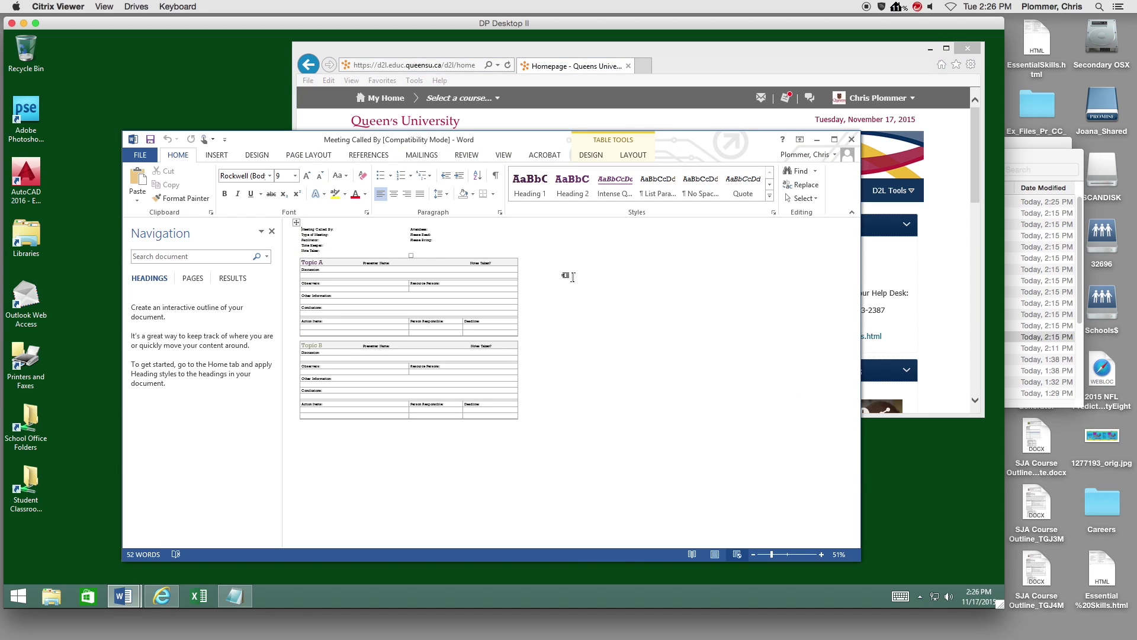
{"action": "left_click", "coordinate": [770, 555]}
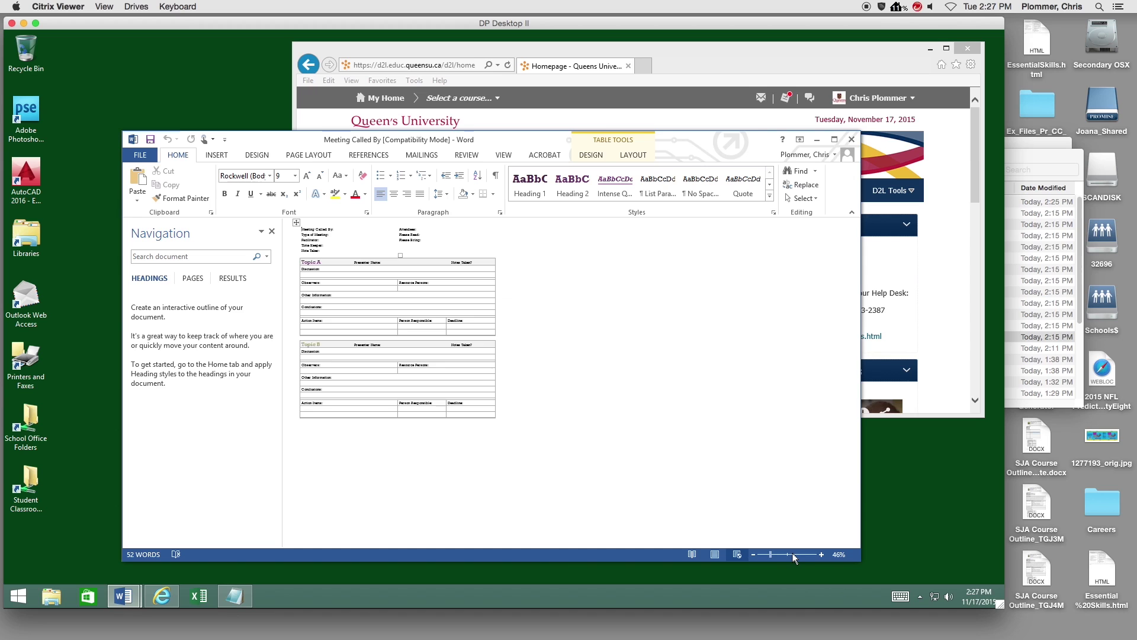
{"action": "left_click_drag", "start_coordinate": [795, 555], "coordinate": [786, 555]}
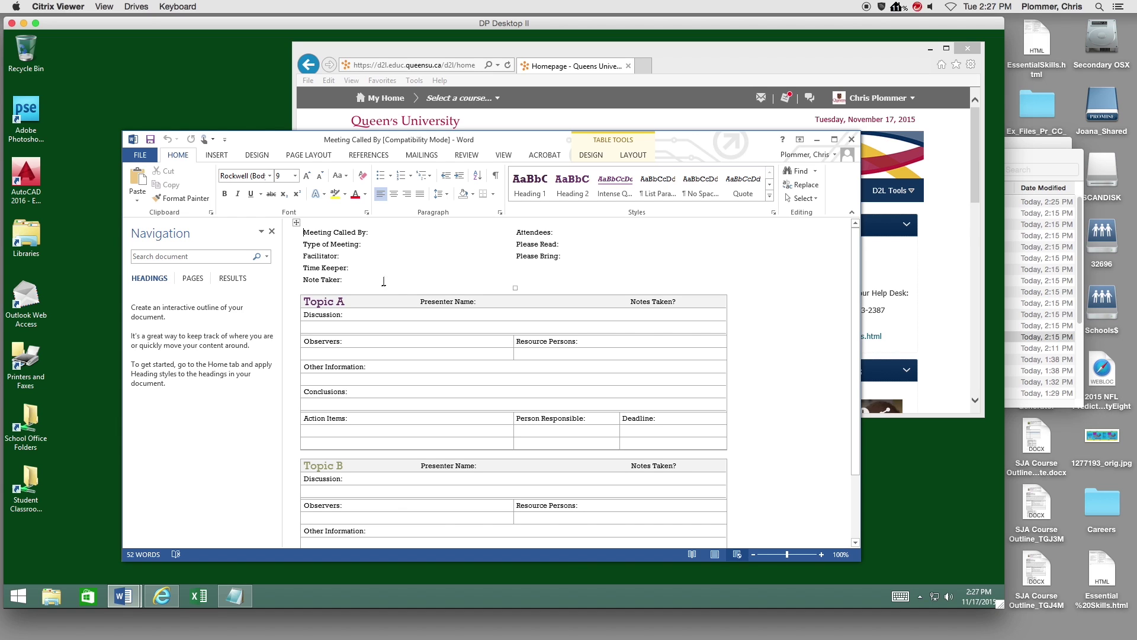
Open Save As via Export > Change File Type > Save as Another File Type
{"action": "left_click", "coordinate": [142, 155]}
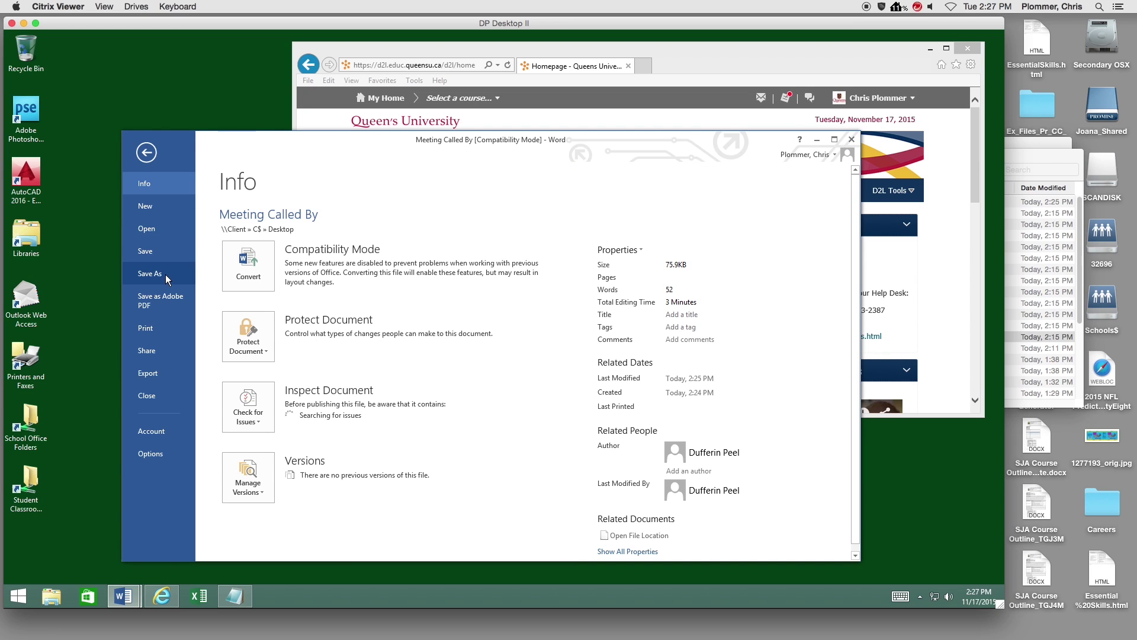
{"action": "left_click", "coordinate": [162, 371]}
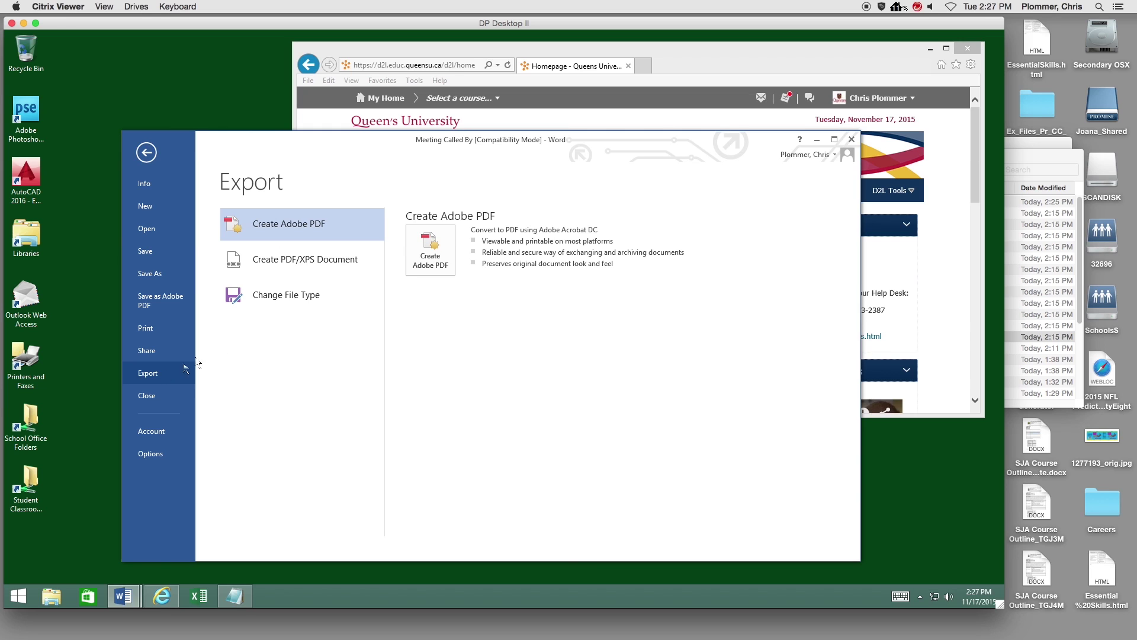
{"action": "left_click", "coordinate": [276, 297]}
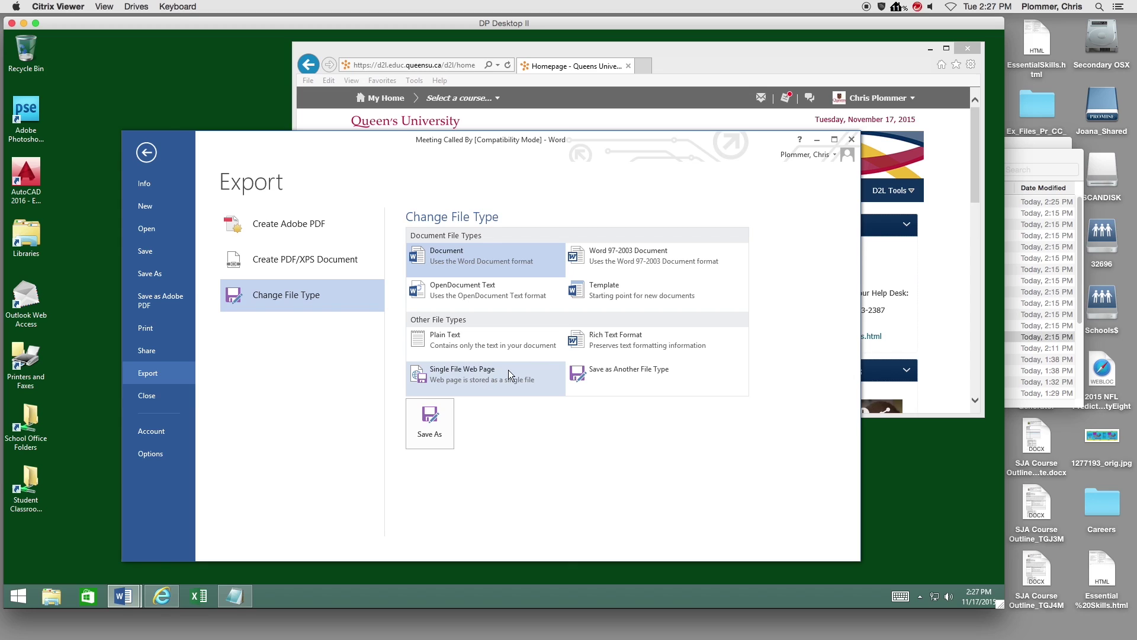
{"action": "left_click", "coordinate": [619, 374]}
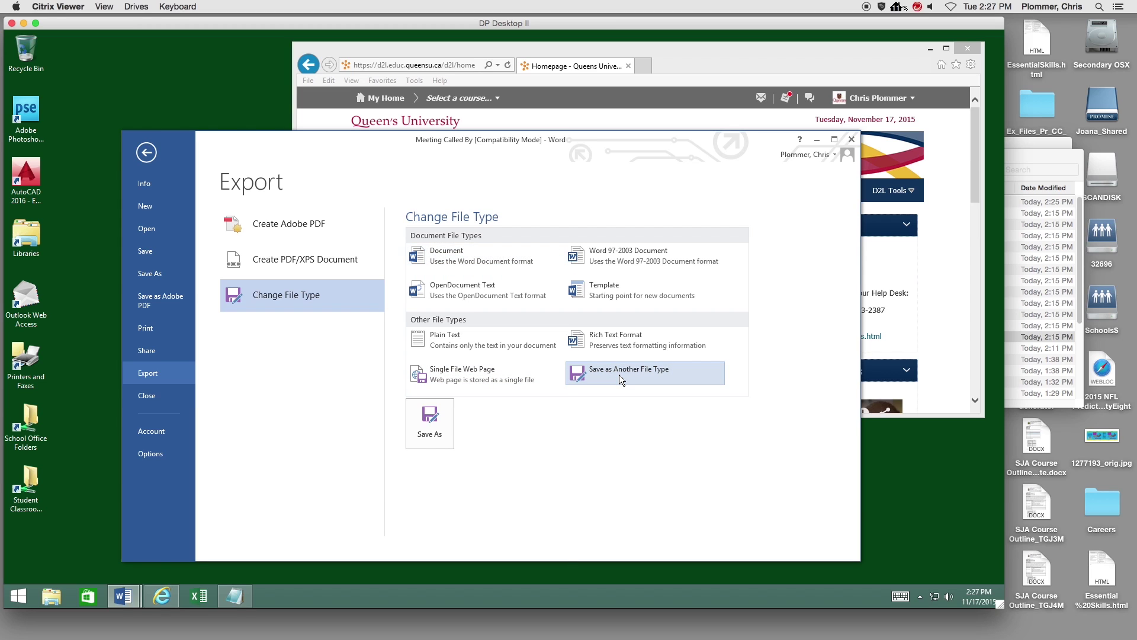
{"action": "left_click", "coordinate": [430, 423]}
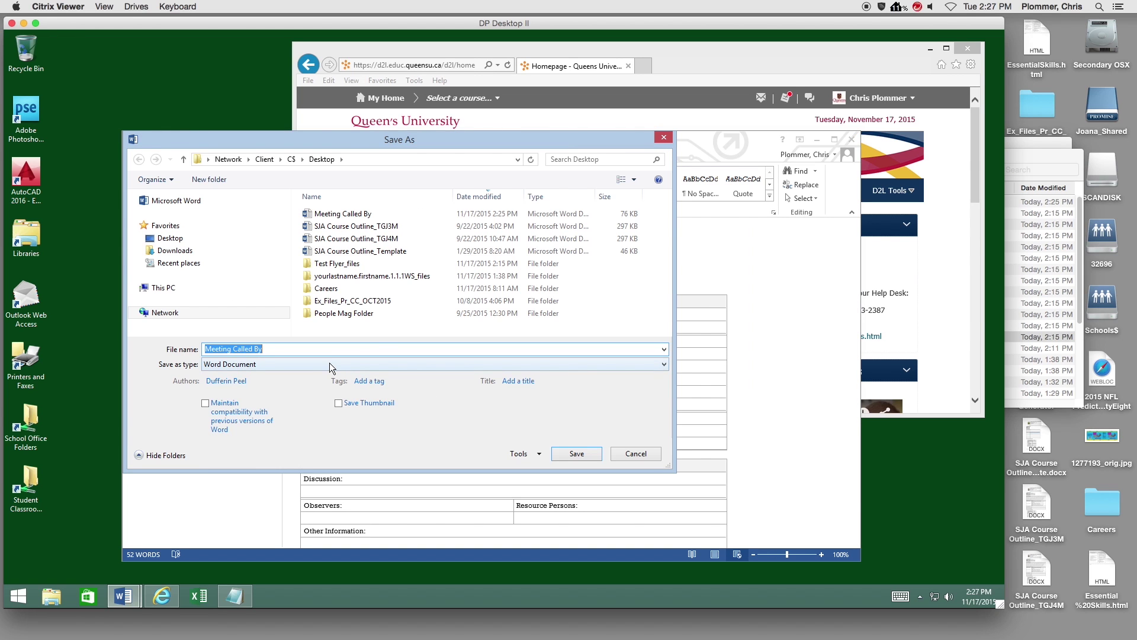
Save Meeting Called By to the Desktop with the Web Page file type
{"action": "left_click", "coordinate": [330, 364]}
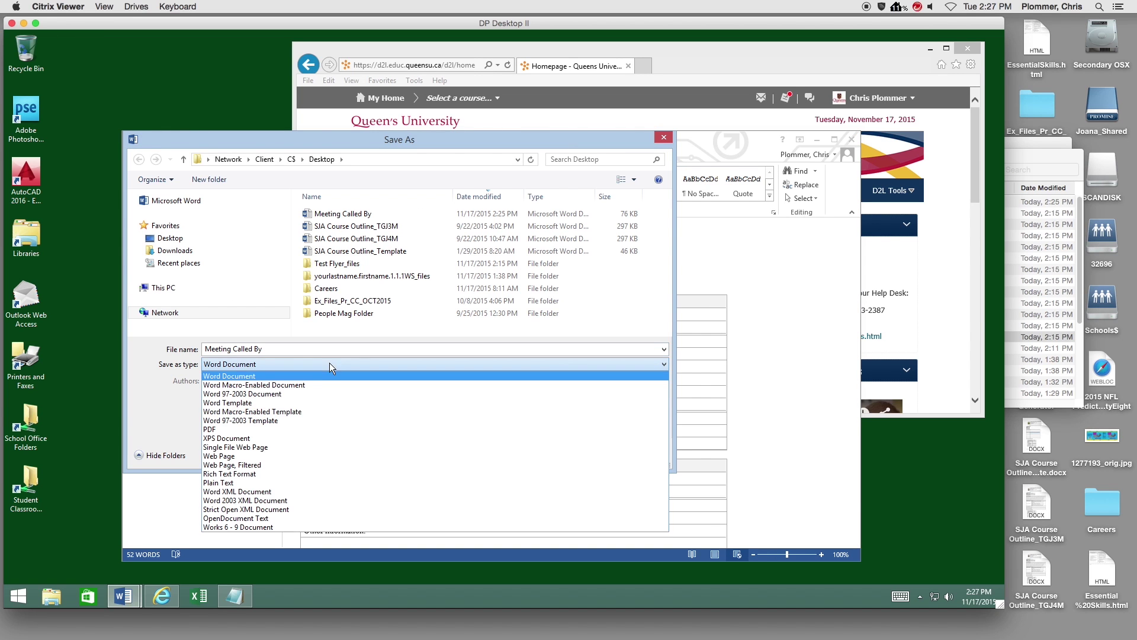
{"action": "left_click", "coordinate": [286, 455]}
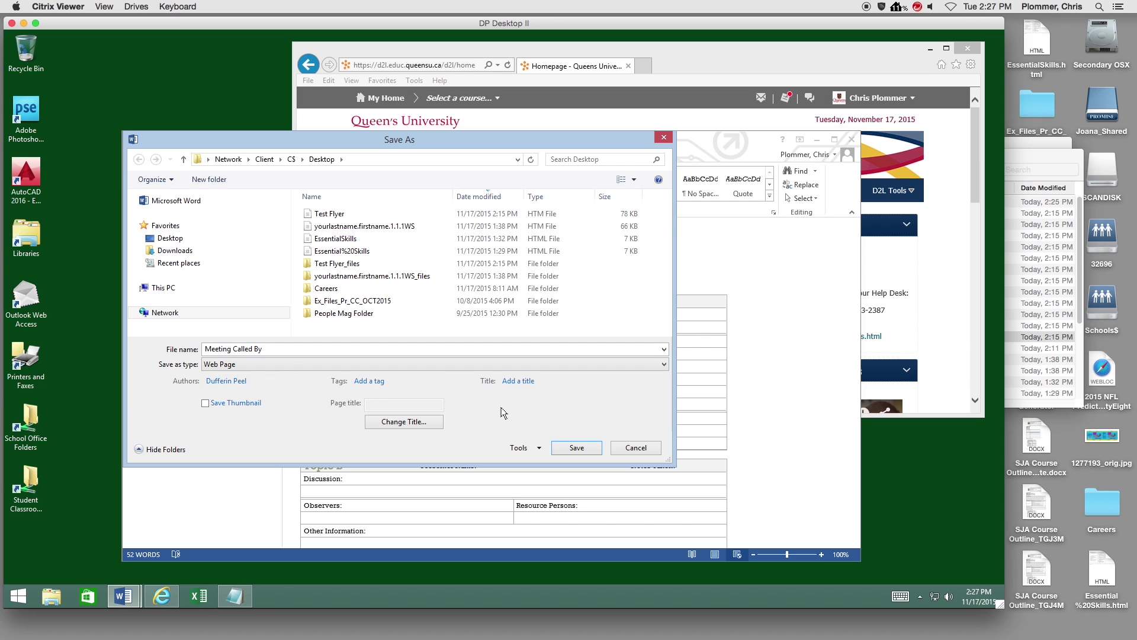
{"action": "left_click", "coordinate": [575, 448]}
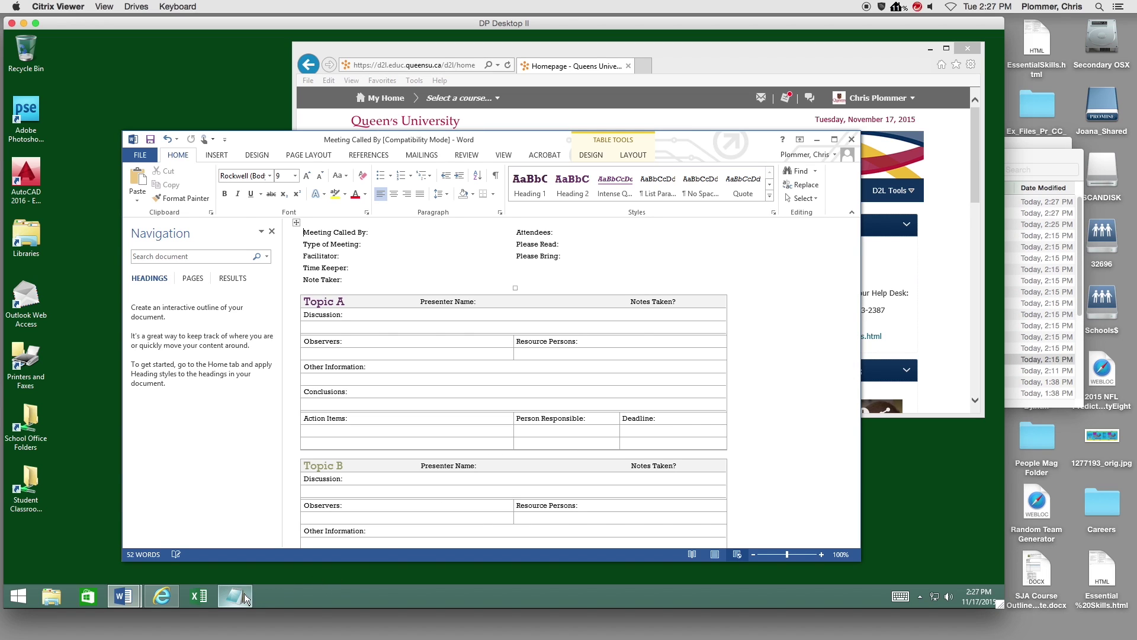
{"action": "mouse_move", "coordinate": [249, 594]}
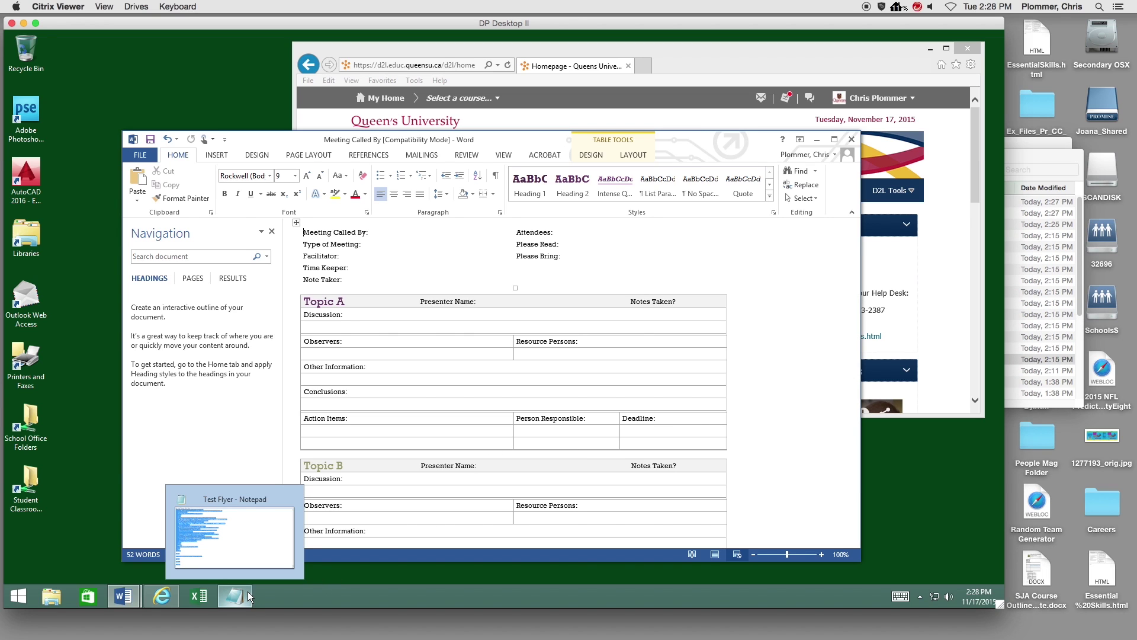
Delete the Test Flyer text in Notepad and discard it when opening another file
{"action": "left_click", "coordinate": [248, 591]}
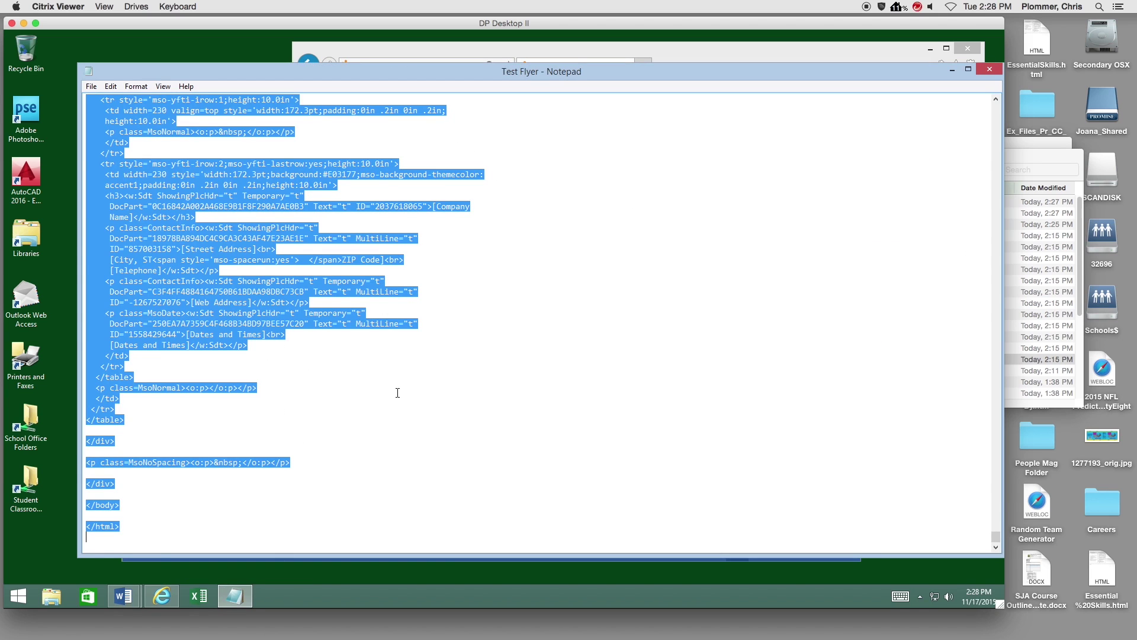
{"action": "key", "text": "Delete"}
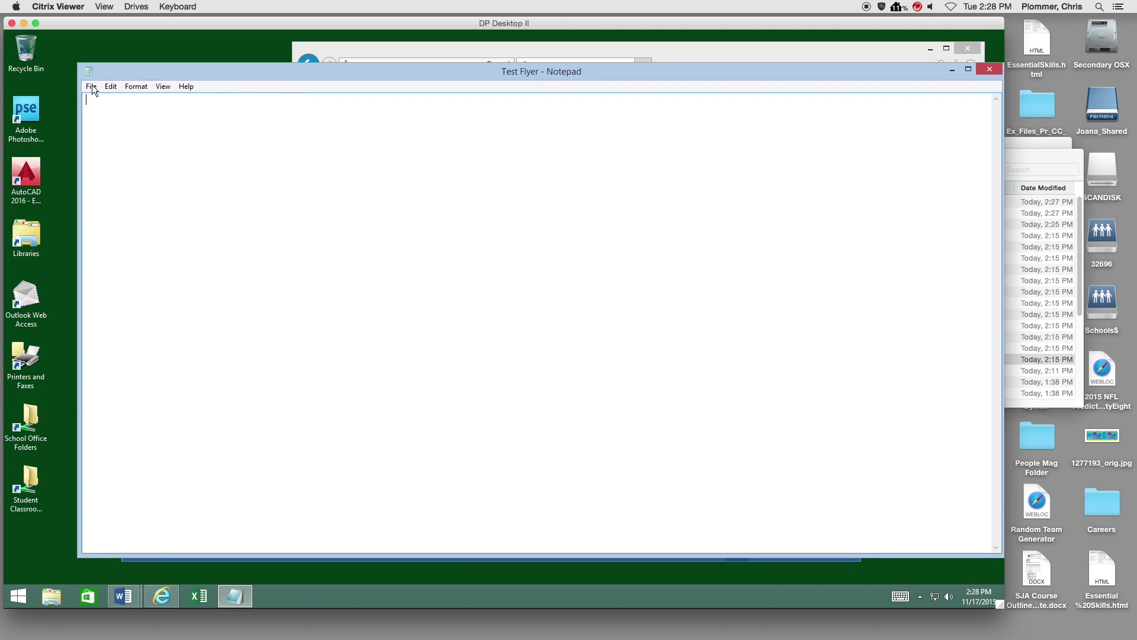
{"action": "left_click", "coordinate": [92, 87]}
{"action": "left_click", "coordinate": [60, 111]}
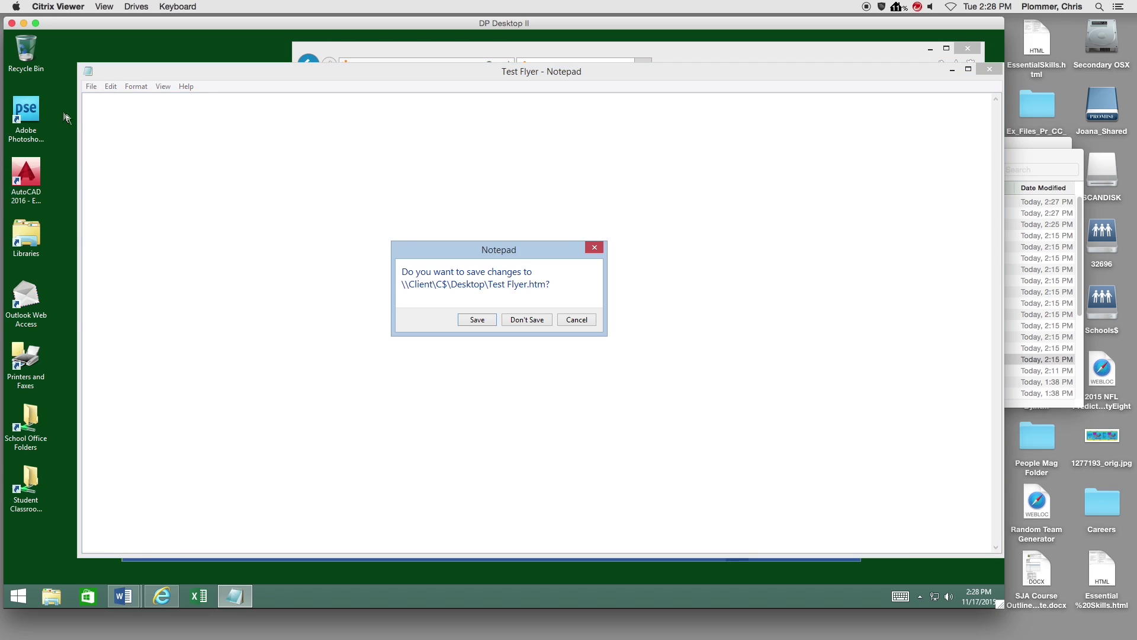
{"action": "left_click", "coordinate": [517, 319]}
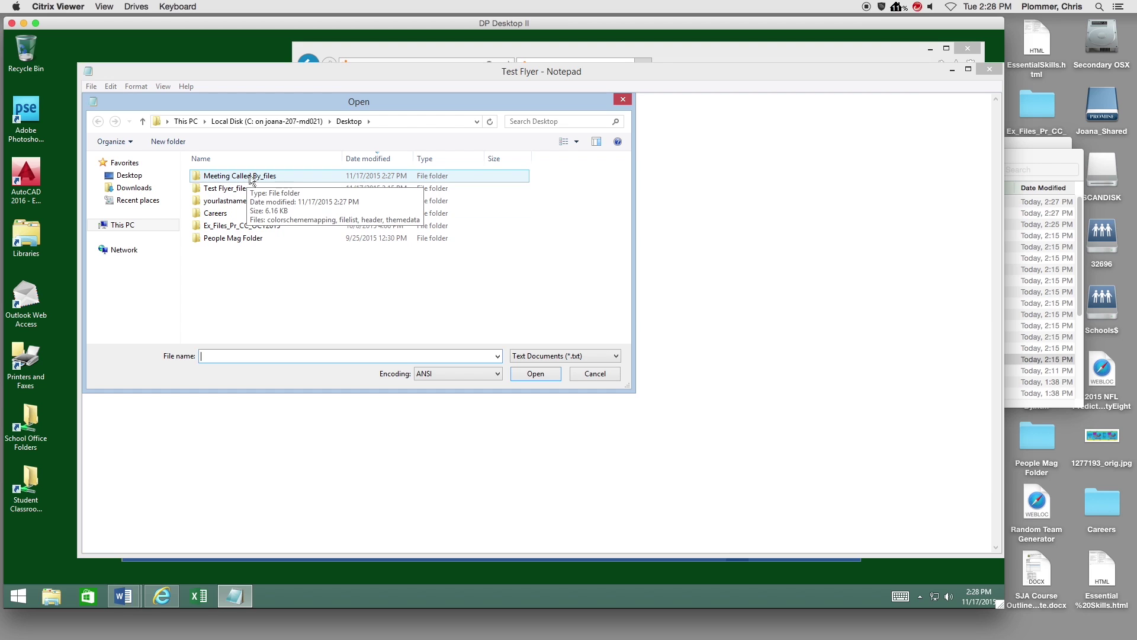
Open the Meeting Called By HTM file in Notepad using the All Files filter
{"action": "left_click", "coordinate": [533, 357]}
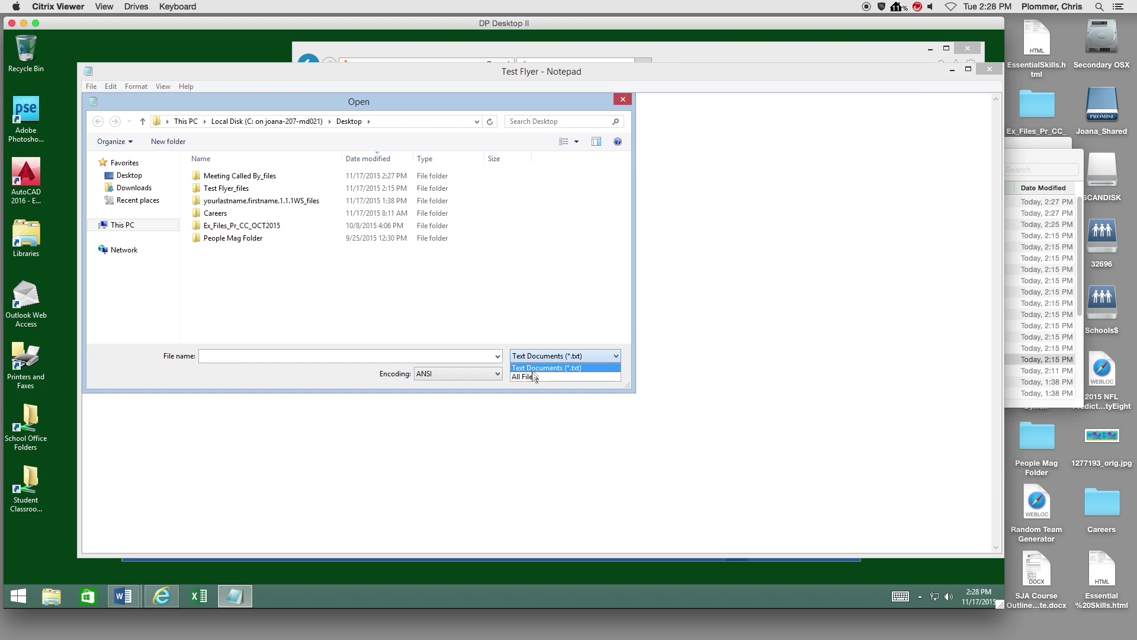
{"action": "left_click", "coordinate": [523, 377]}
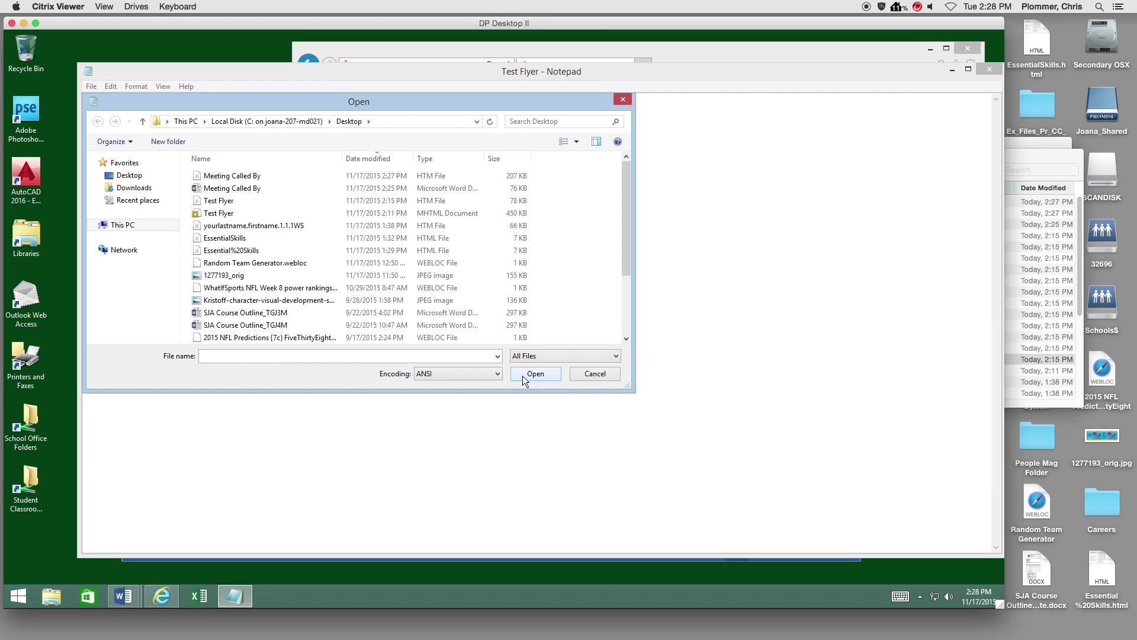
{"action": "left_click", "coordinate": [233, 178]}
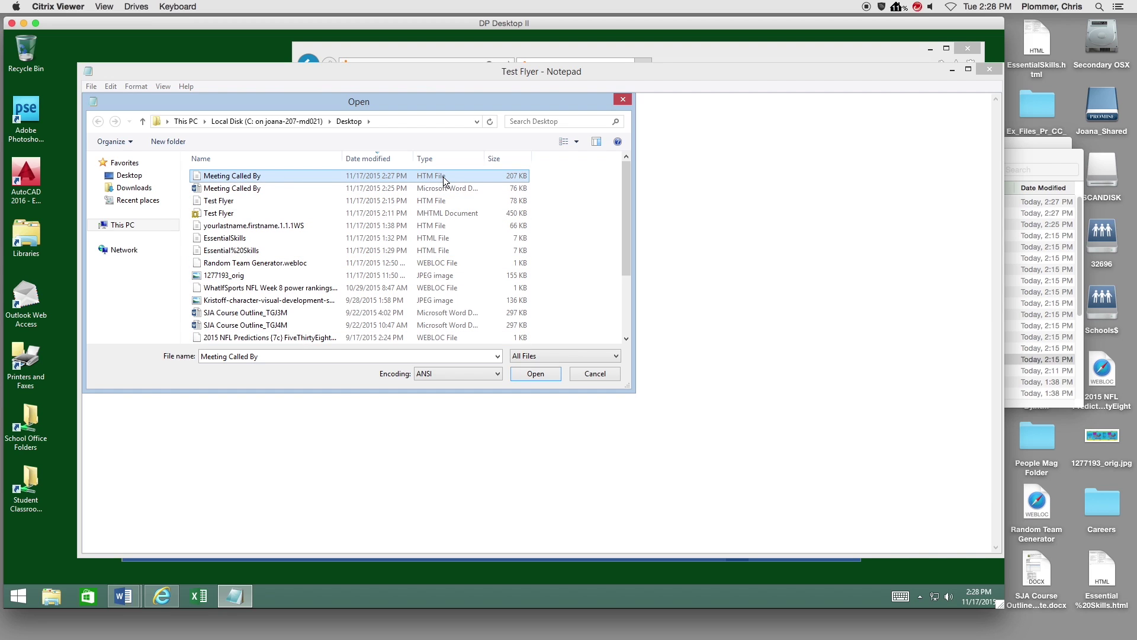
{"action": "left_click", "coordinate": [534, 374]}
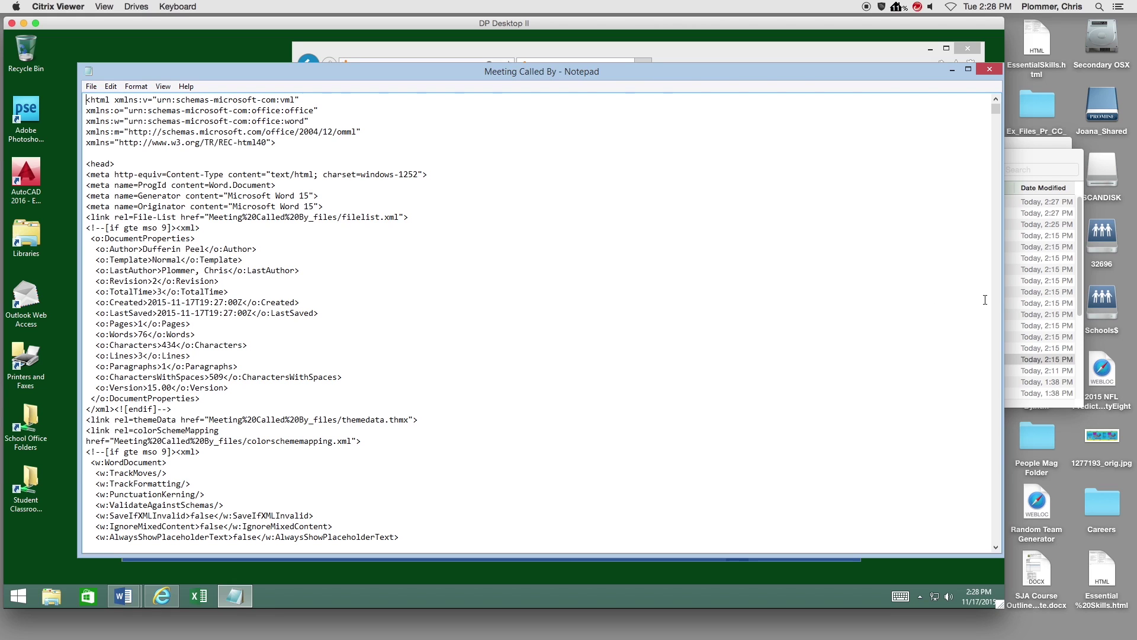
Narrow Notepad and move the Word window right so both are visible side by side
{"action": "left_click_drag", "start_coordinate": [1000, 297], "coordinate": [613, 295]}
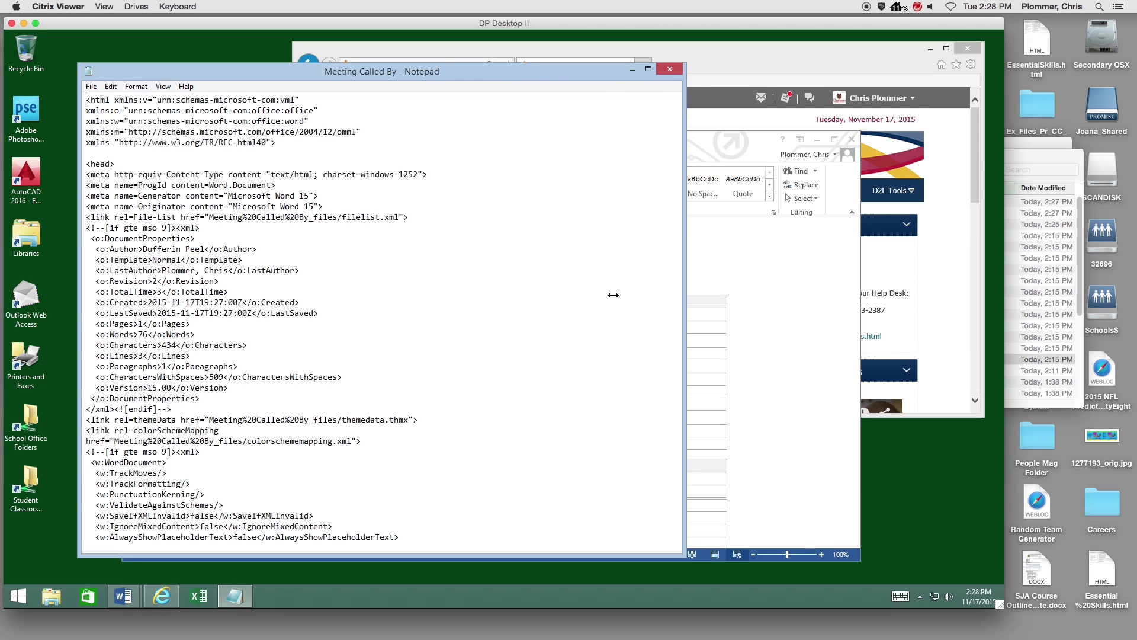
{"action": "left_click", "coordinate": [723, 276]}
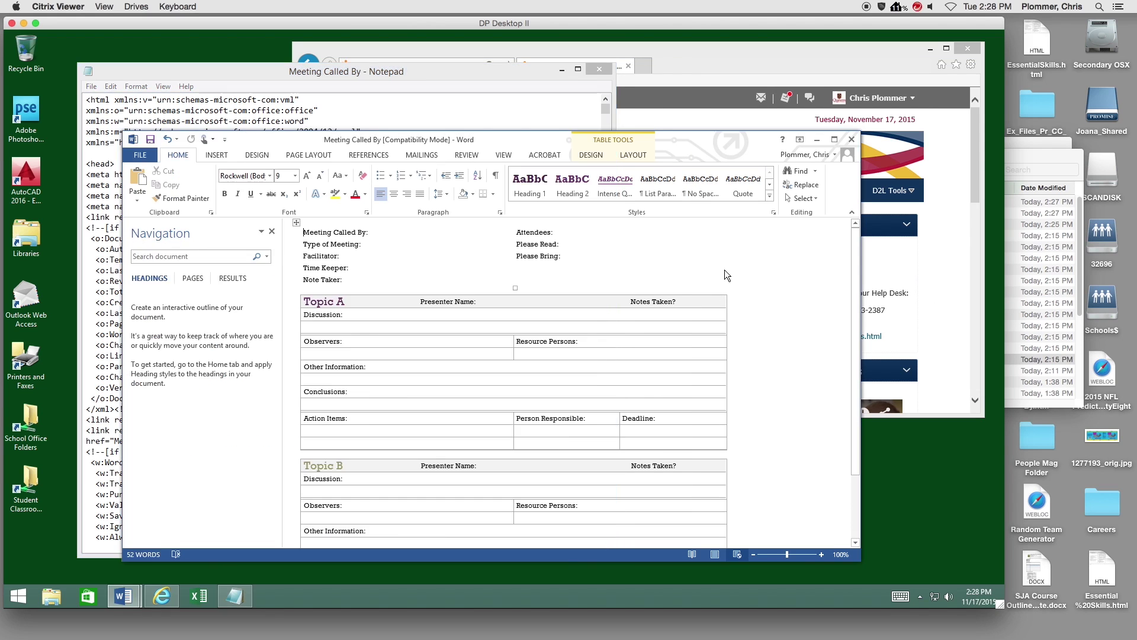
{"action": "left_click_drag", "start_coordinate": [517, 140], "coordinate": [659, 136]}
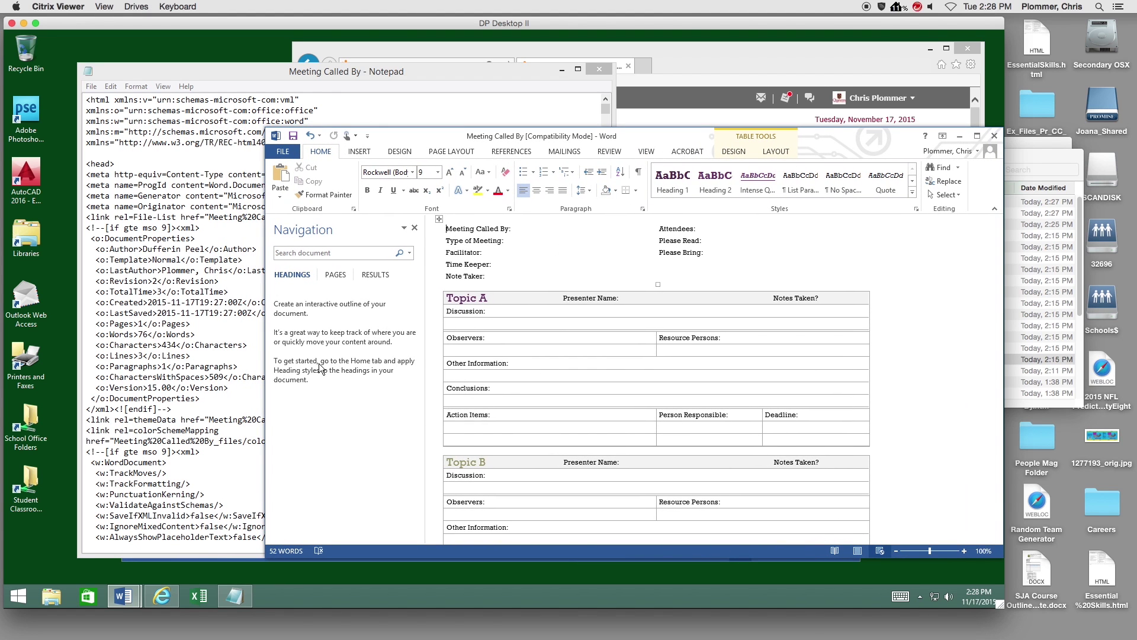
{"action": "left_click", "coordinate": [213, 330]}
Scroll through the Meeting Called By HTML source and select all of it
{"action": "scroll", "coordinate": [285, 336], "scroll_direction": "down", "scroll_amount": 20}
{"action": "scroll", "coordinate": [285, 335], "scroll_direction": "down", "scroll_amount": 20}
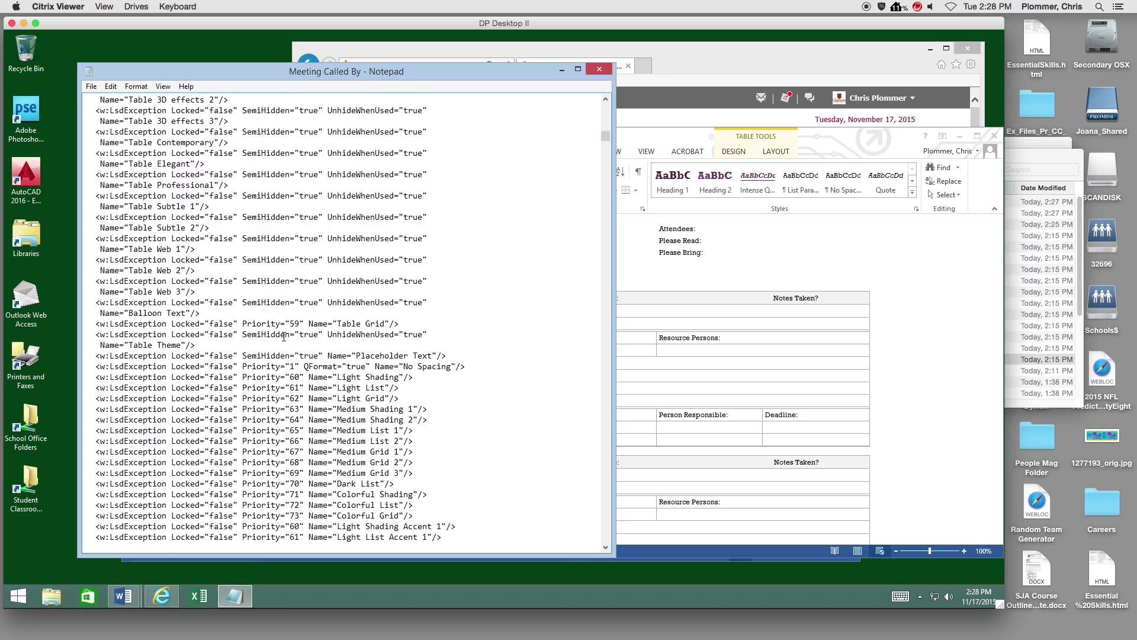
{"action": "scroll", "coordinate": [285, 340], "scroll_direction": "down", "scroll_amount": 20}
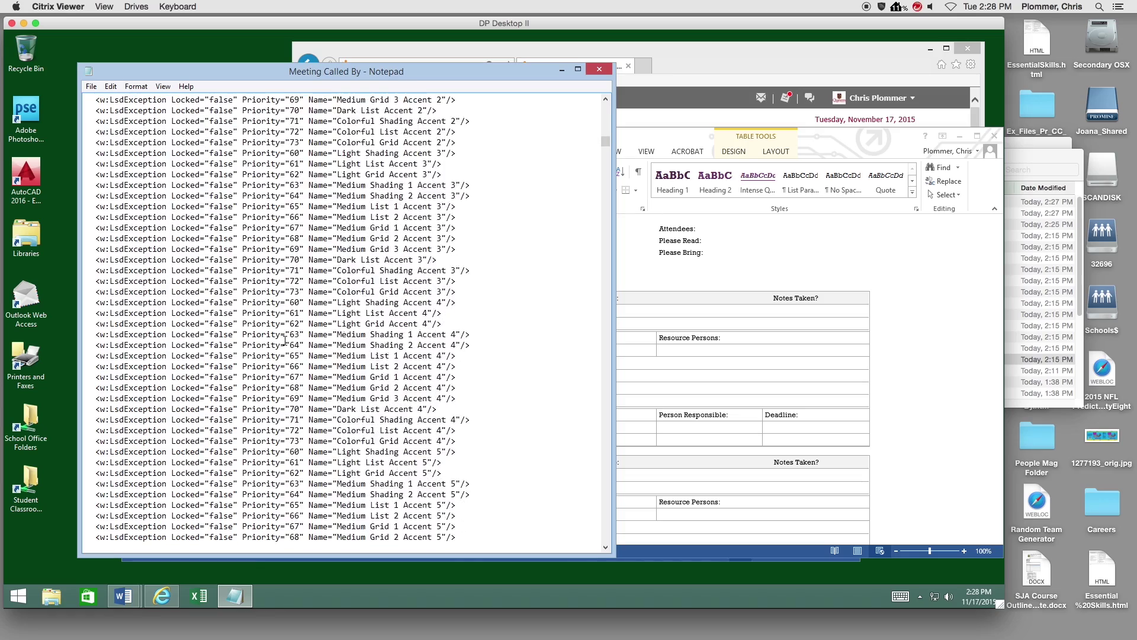
{"action": "scroll", "coordinate": [355, 289], "scroll_direction": "up", "scroll_amount": 20}
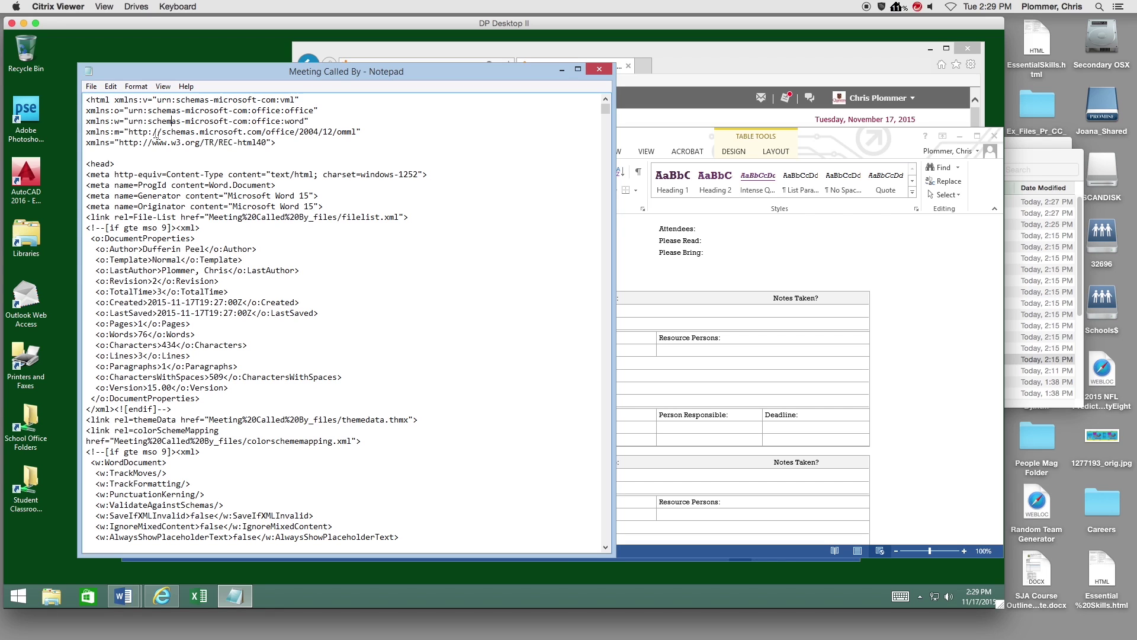
{"action": "key", "text": "ctrl+a"}
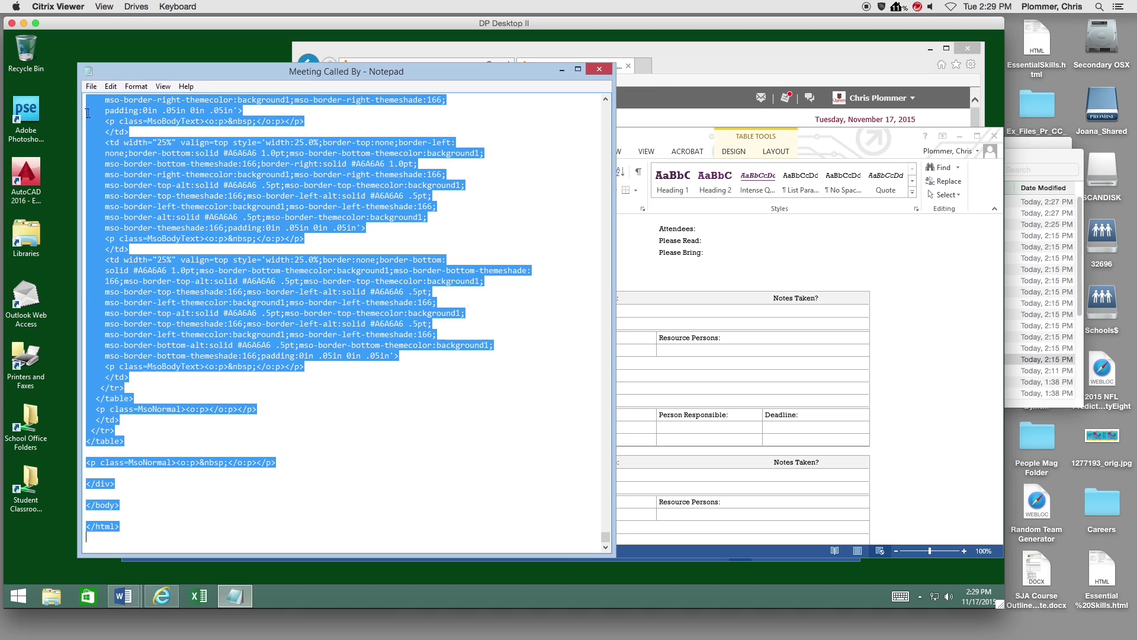
Copy the selected HTML source, minimize Notepad, and bring the browser forward
{"action": "left_click", "coordinate": [111, 86]}
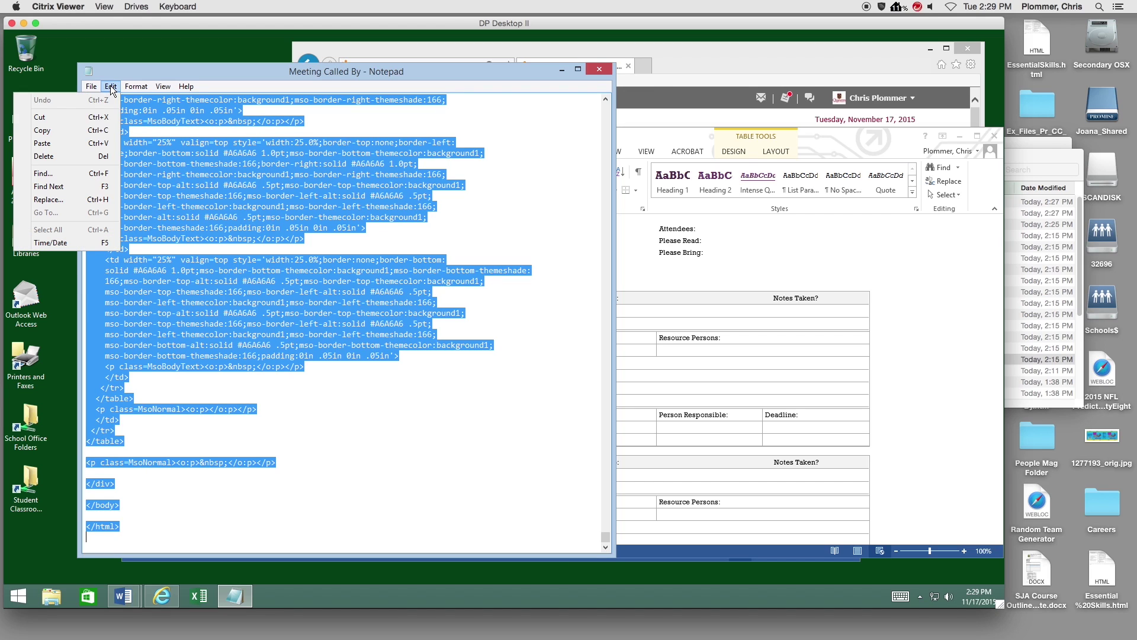
{"action": "left_click", "coordinate": [69, 133]}
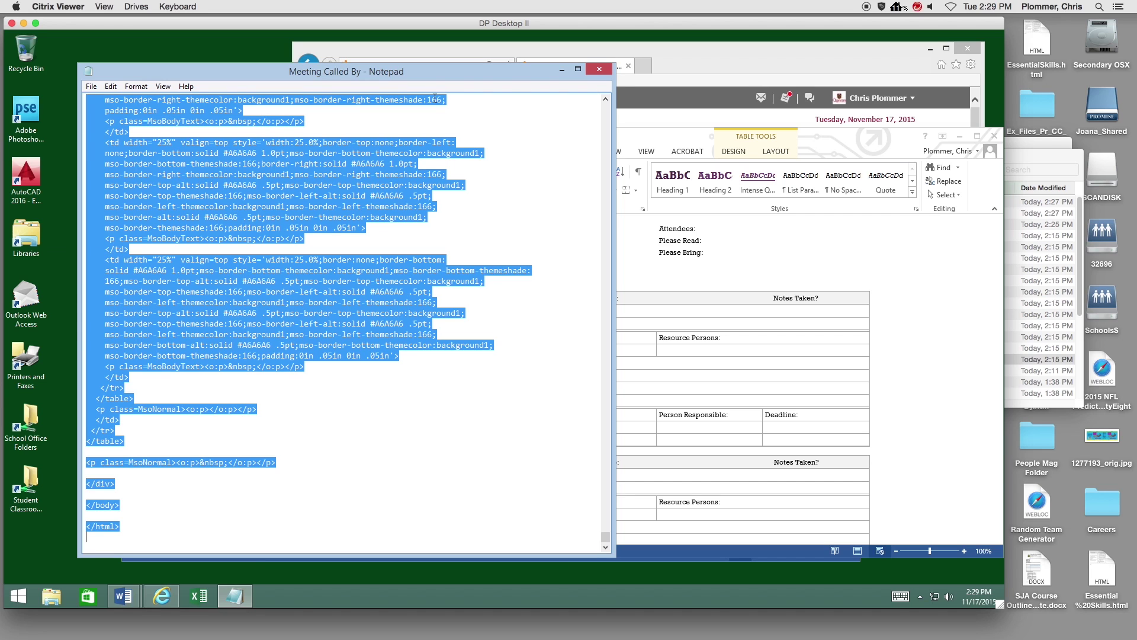
{"action": "left_click", "coordinate": [562, 70]}
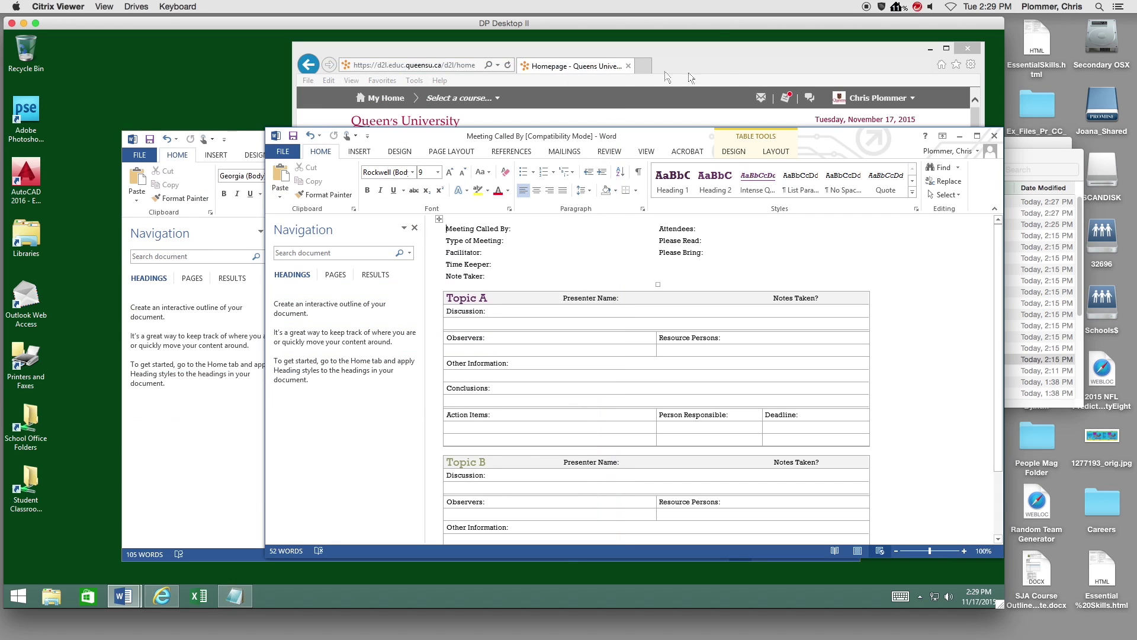
{"action": "left_click", "coordinate": [877, 61]}
Enlarge the browser and go to the FWIN2015-CONT815-001 course homepage
{"action": "left_click_drag", "start_coordinate": [877, 62], "coordinate": [594, 64]}
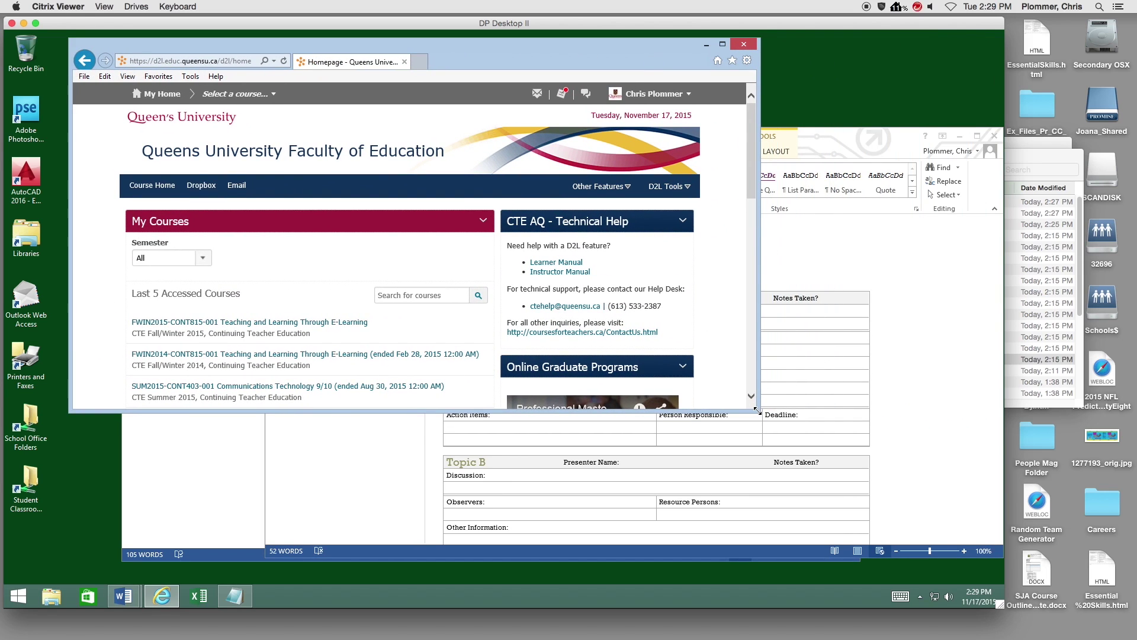
{"action": "left_click_drag", "start_coordinate": [775, 408], "coordinate": [971, 552]}
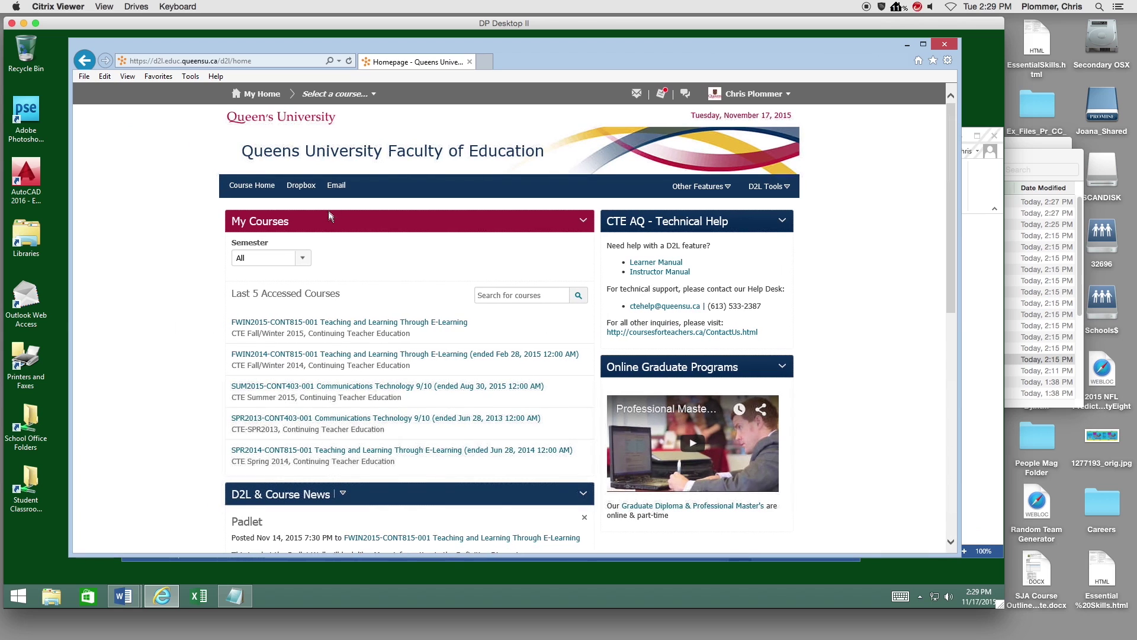
{"action": "left_click", "coordinate": [376, 96]}
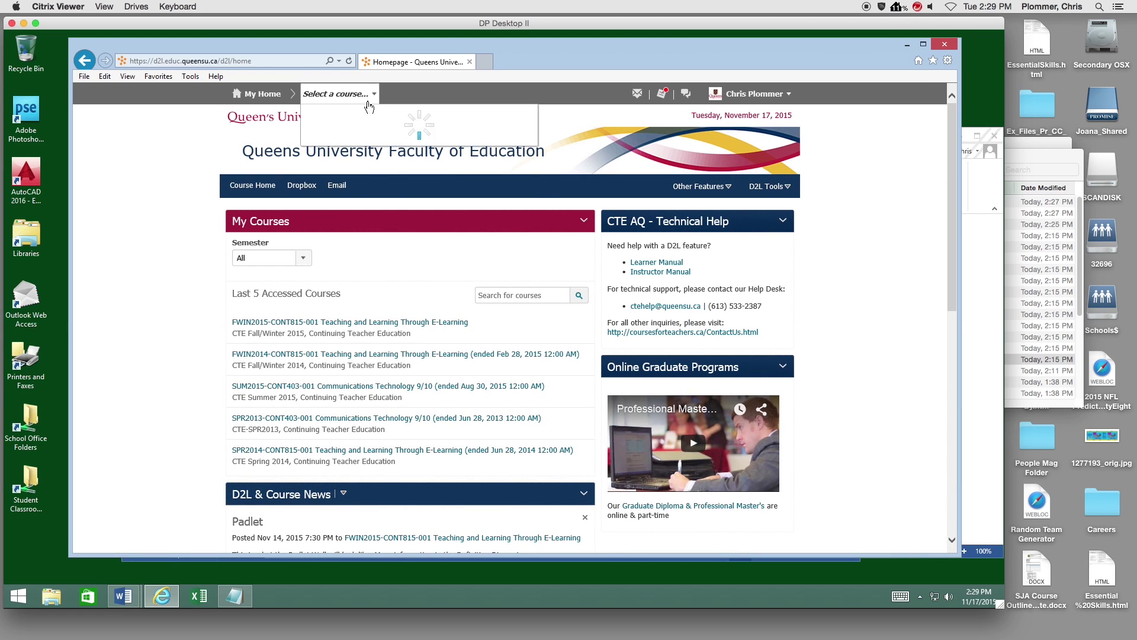
{"action": "left_click", "coordinate": [356, 121]}
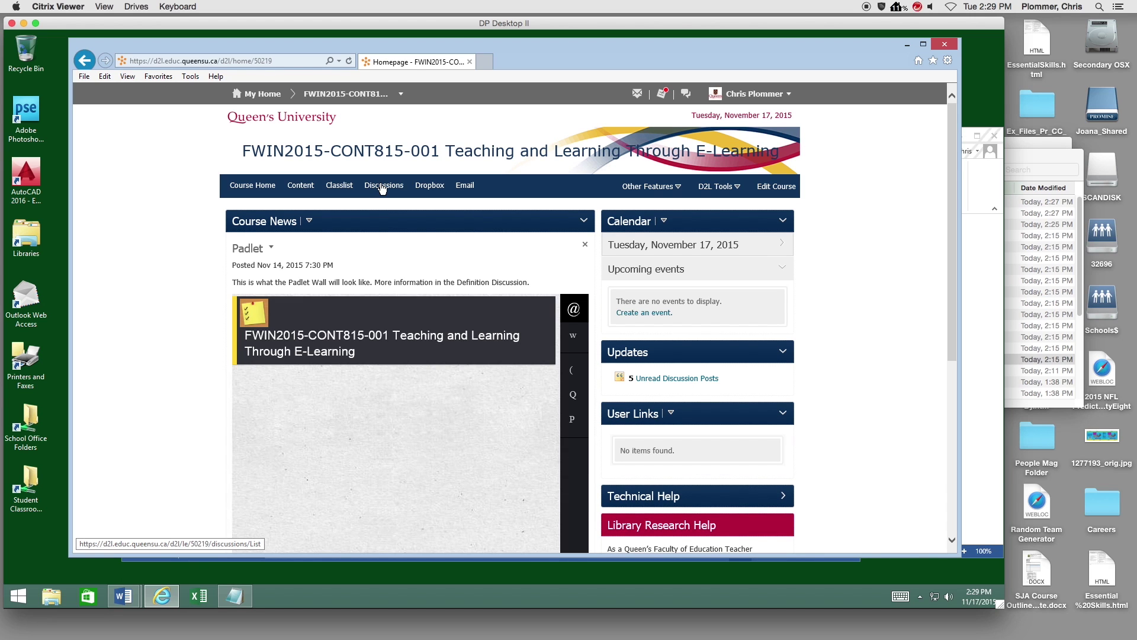
Open the Course Notes discussion topic and start a new thread
{"action": "left_click", "coordinate": [382, 187]}
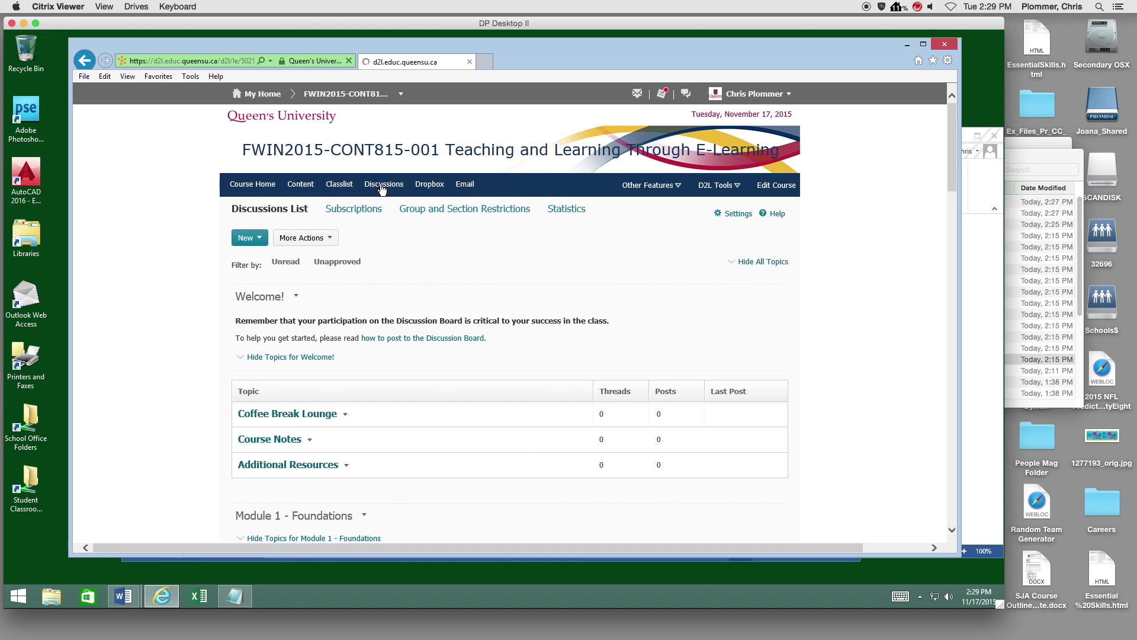
{"action": "left_click", "coordinate": [299, 442]}
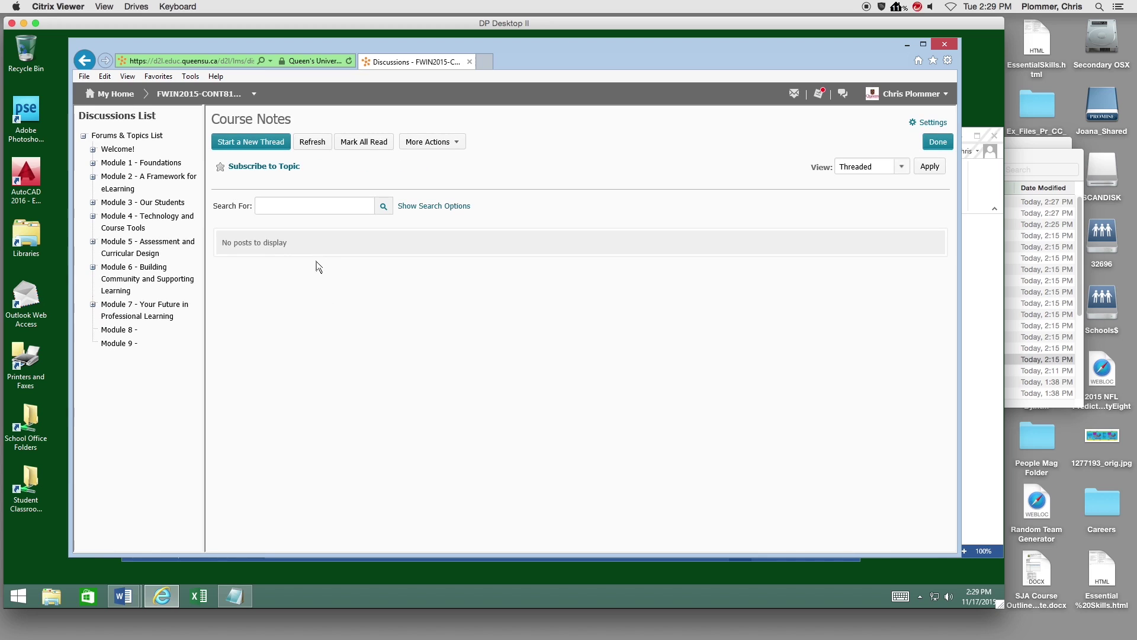
{"action": "left_click", "coordinate": [254, 142]}
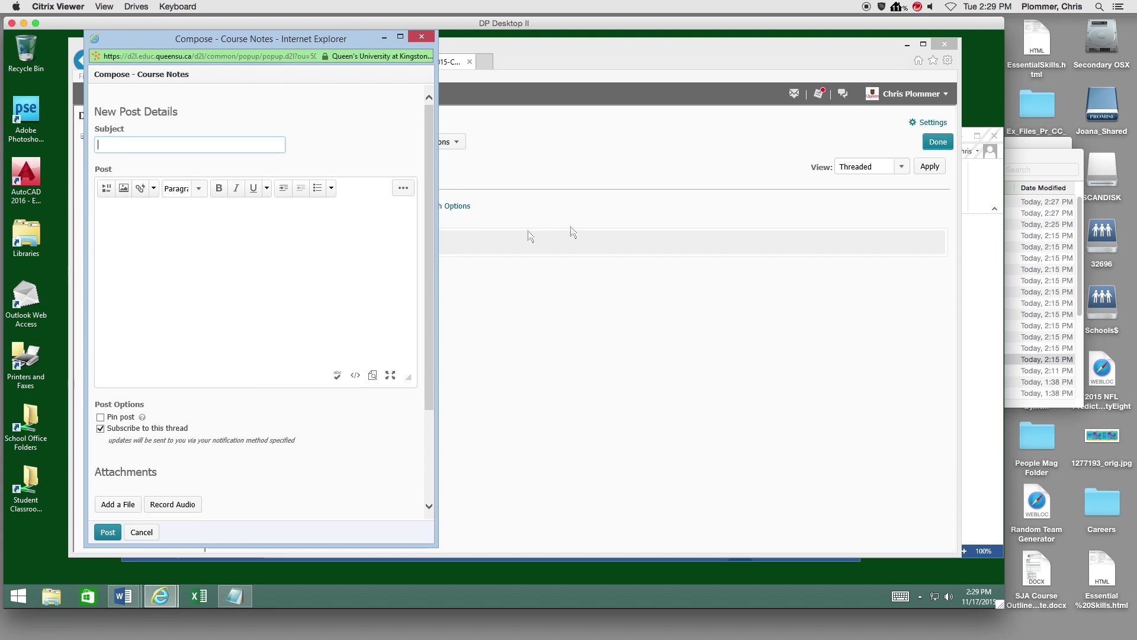
Widen the Compose window, enter the subject 'Agenda Test', and place the cursor in the body
{"action": "left_click_drag", "start_coordinate": [436, 313], "coordinate": [719, 313]}
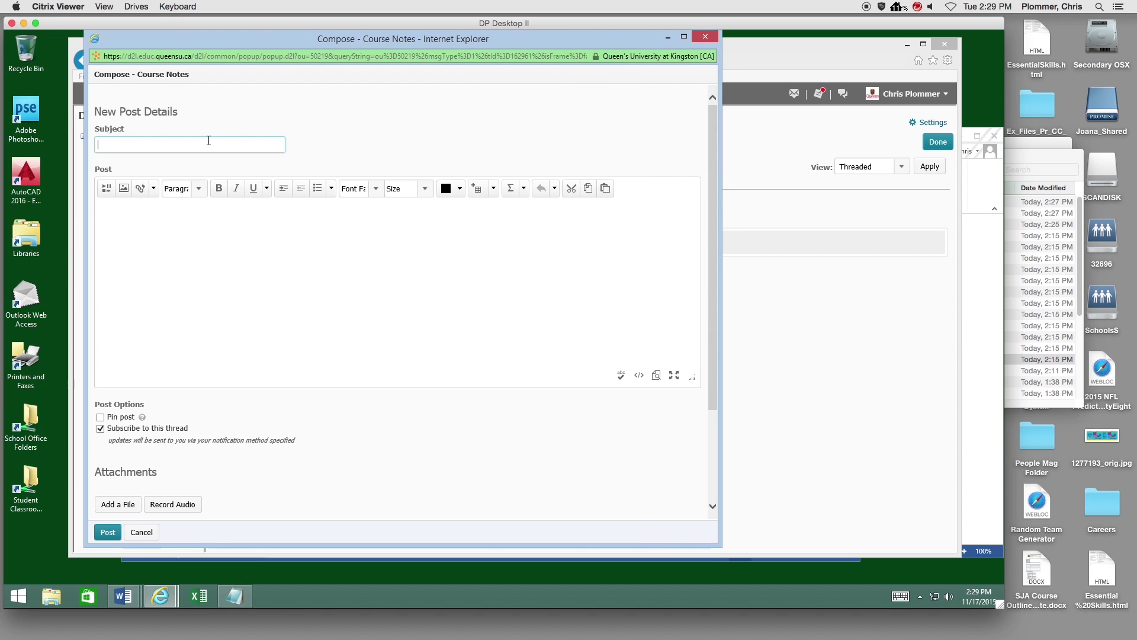
{"action": "type", "text": "Agenda"}
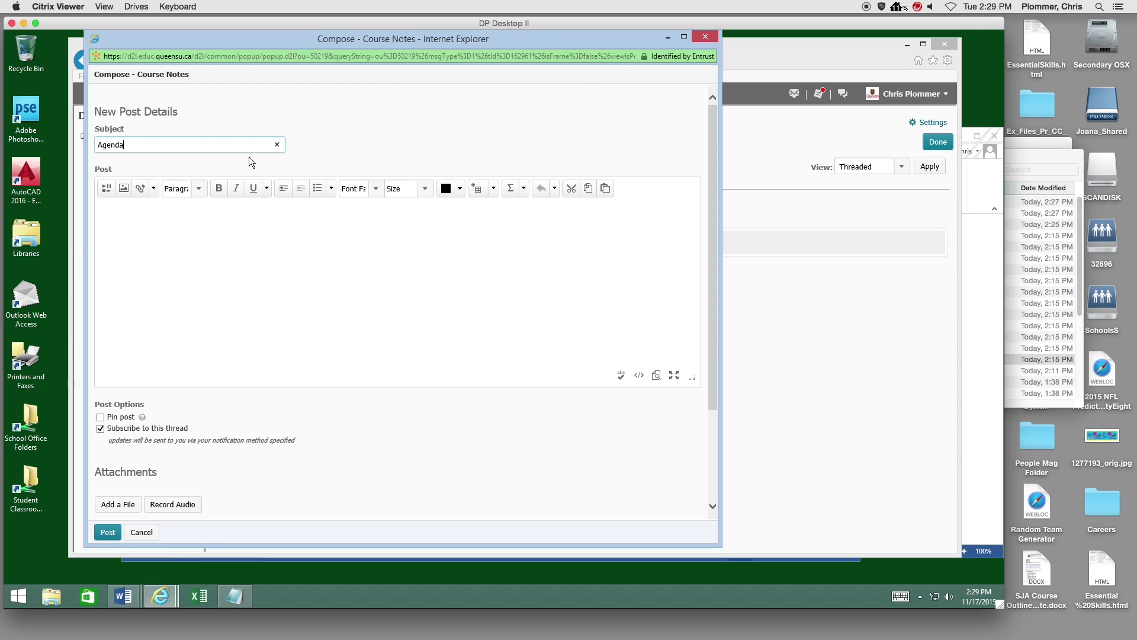
{"action": "type", "text": " Test"}
{"action": "left_click", "coordinate": [165, 227]}
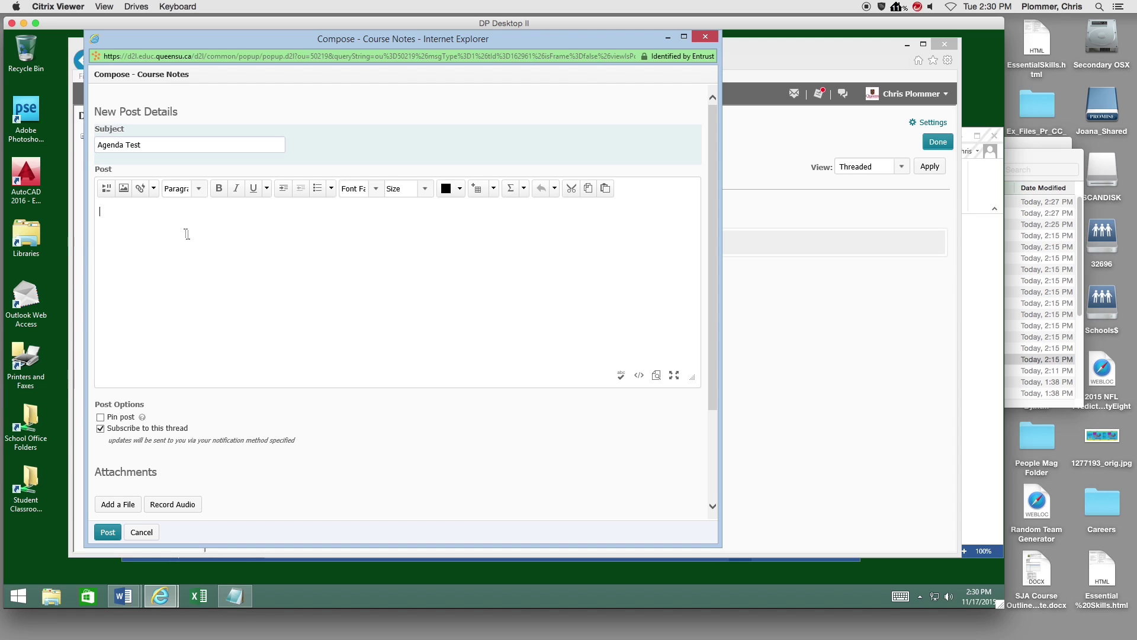
{"action": "left_click", "coordinate": [639, 379]}
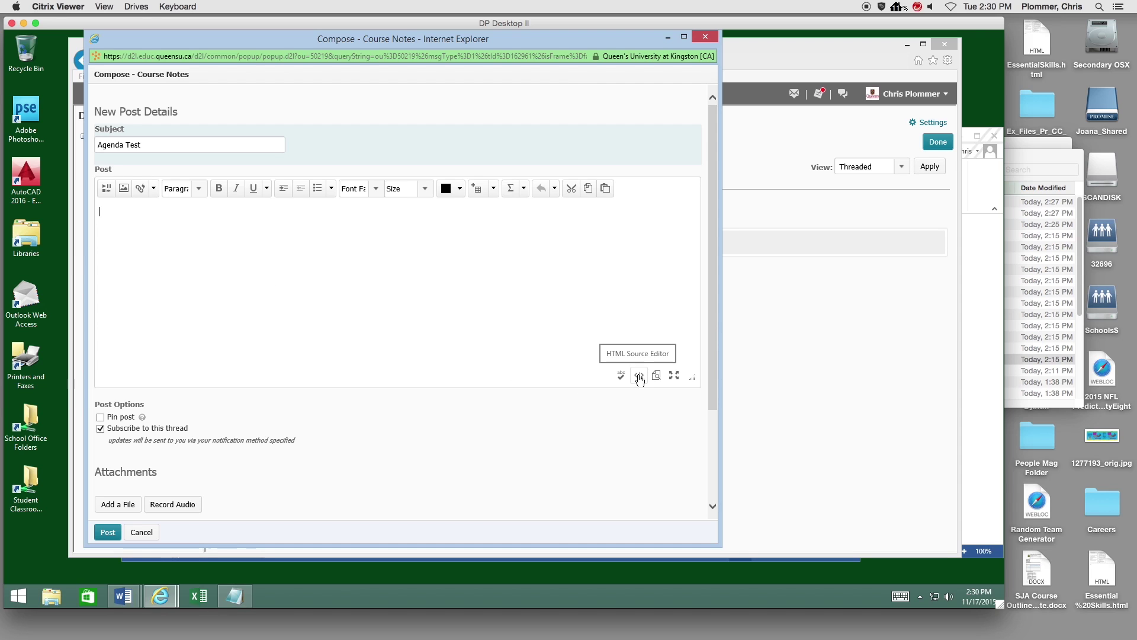
Paste the copied agenda HTML as embed code and insert it into the post body
{"action": "left_click", "coordinate": [106, 191]}
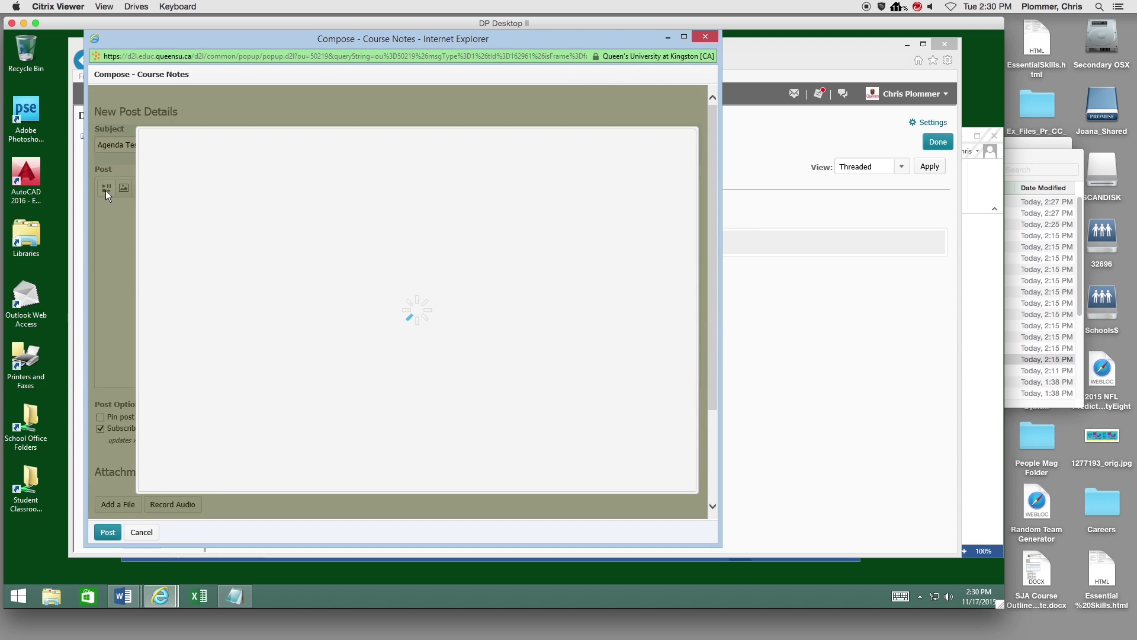
{"action": "left_click", "coordinate": [185, 187]}
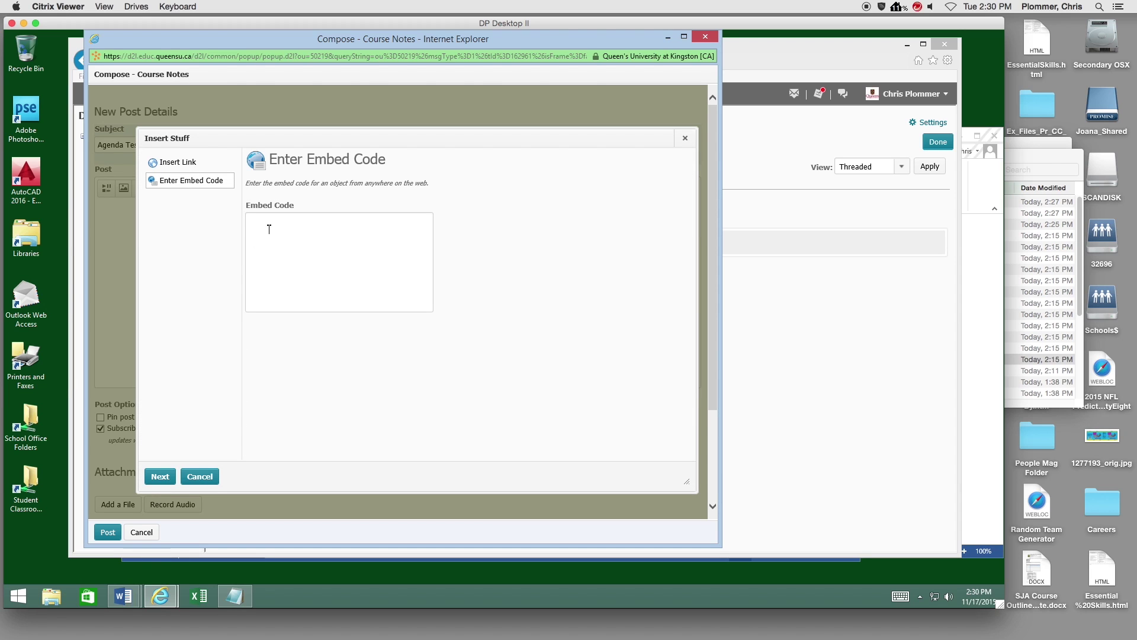
{"action": "left_click", "coordinate": [270, 227]}
{"action": "key", "text": "ctrl+v"}
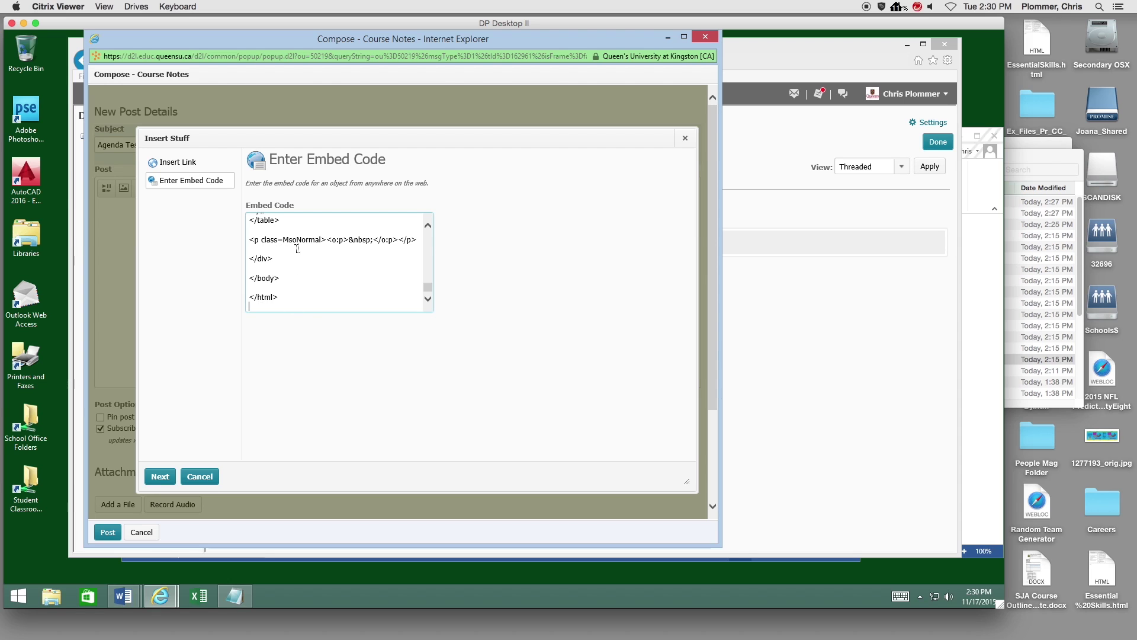
{"action": "left_click", "coordinate": [160, 480]}
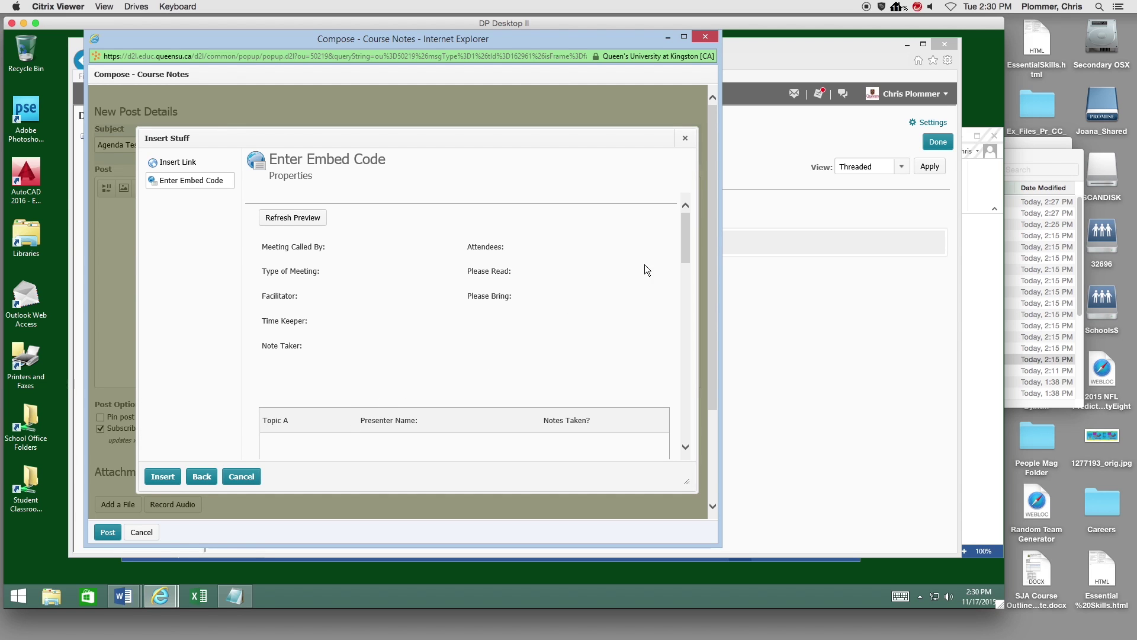
{"action": "left_click_drag", "start_coordinate": [685, 233], "coordinate": [663, 438]}
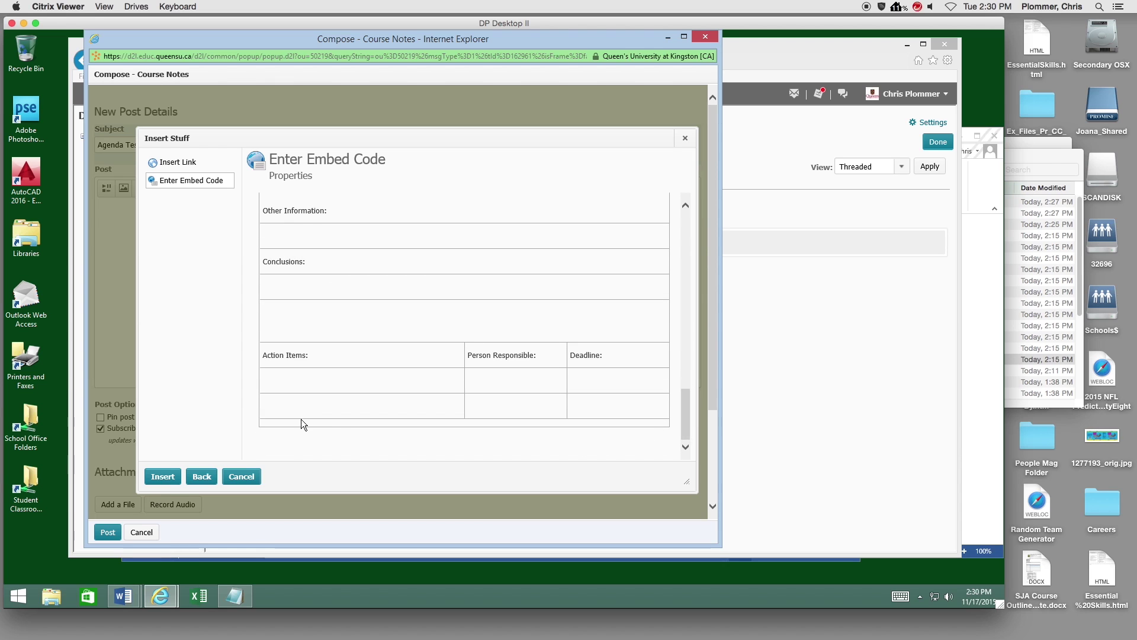
{"action": "left_click", "coordinate": [162, 476]}
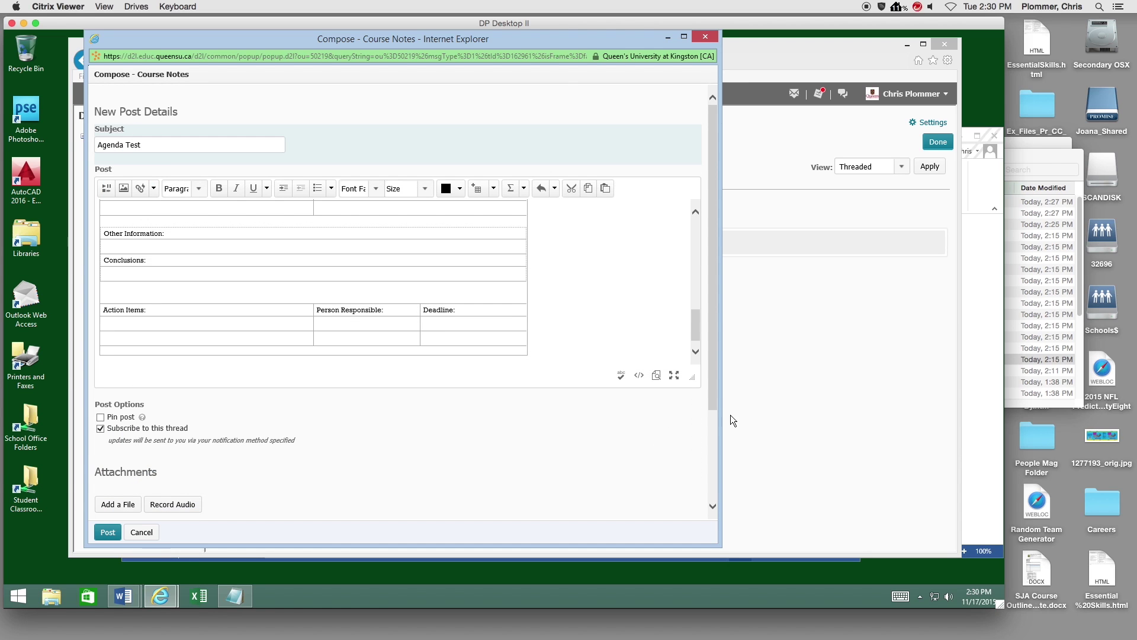
Widen the Compose window and post the Agenda Test thread
{"action": "left_click_drag", "start_coordinate": [720, 424], "coordinate": [851, 408]}
{"action": "left_click_drag", "start_coordinate": [828, 332], "coordinate": [819, 217]}
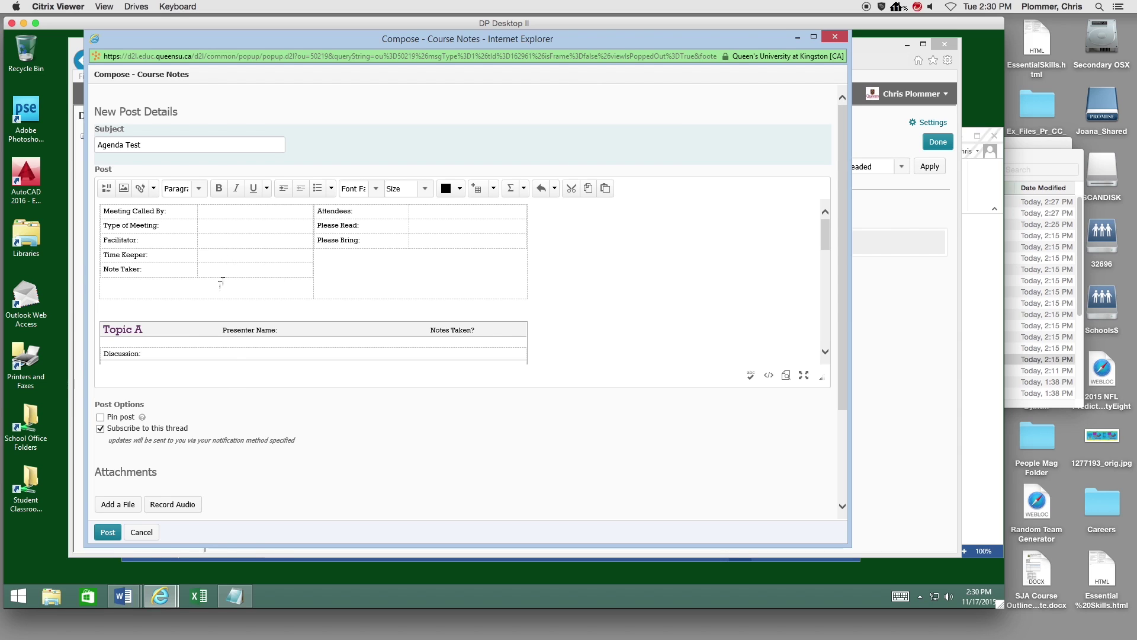
{"action": "left_click", "coordinate": [108, 532]}
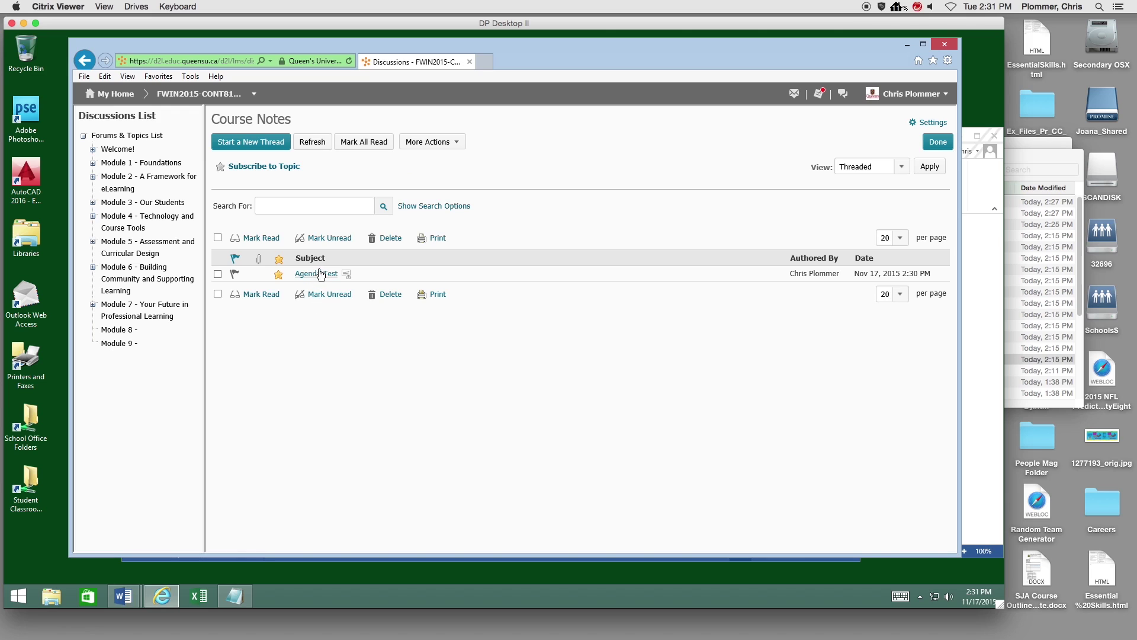
Open the posted Agenda Test thread and scroll through the embedded agenda
{"action": "left_click", "coordinate": [320, 273]}
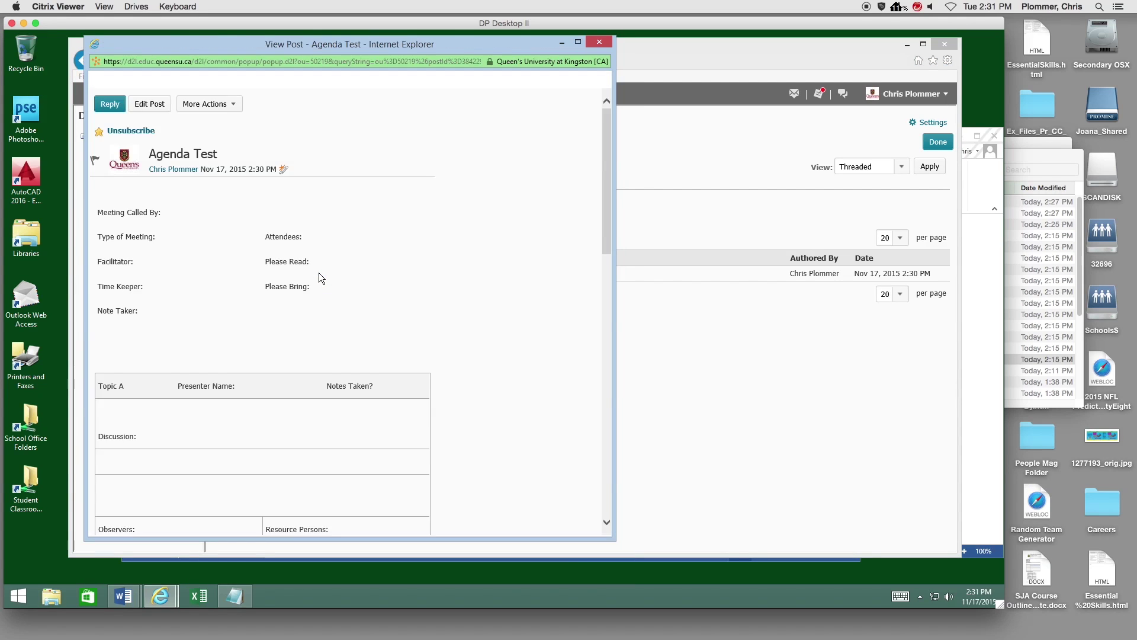
{"action": "scroll", "coordinate": [429, 293], "scroll_direction": "down", "scroll_amount": 8}
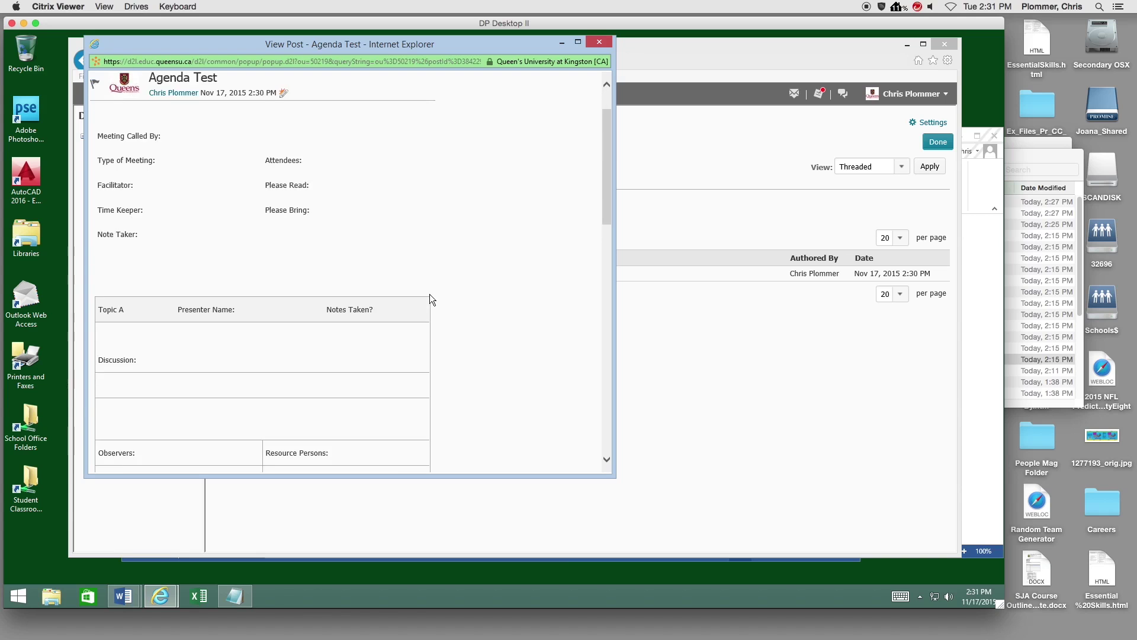
{"action": "scroll", "coordinate": [429, 293], "scroll_direction": "up", "scroll_amount": 3}
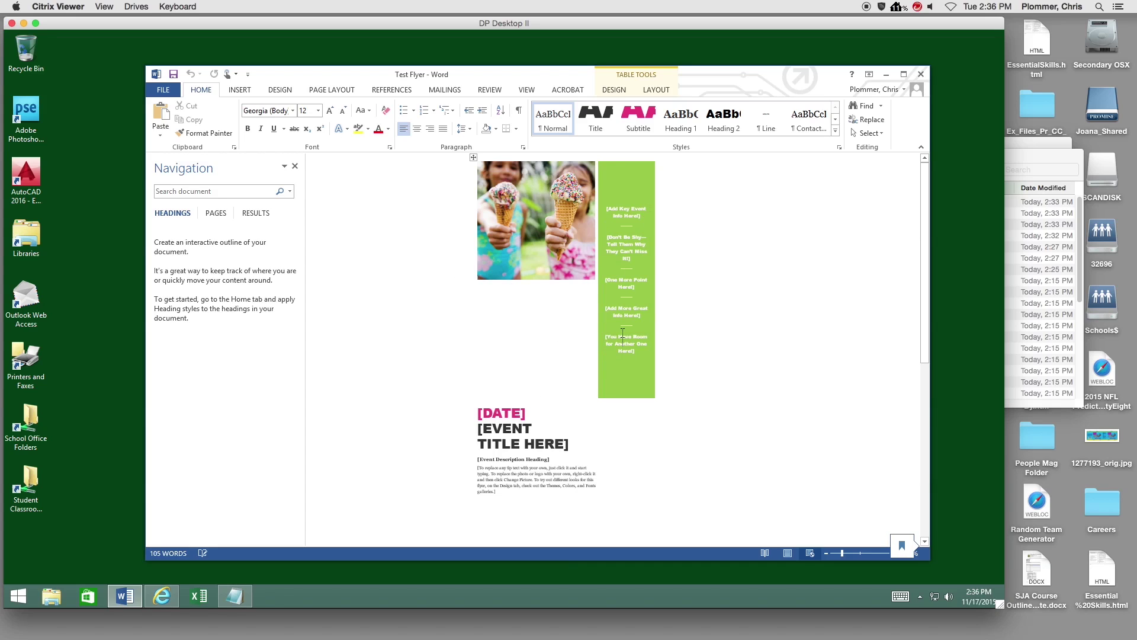
Open Word's Save As dialog for Test Flyer through Export > Change File Type > Save as Another File Type
{"action": "left_click", "coordinate": [563, 345]}
{"action": "left_click", "coordinate": [164, 92]}
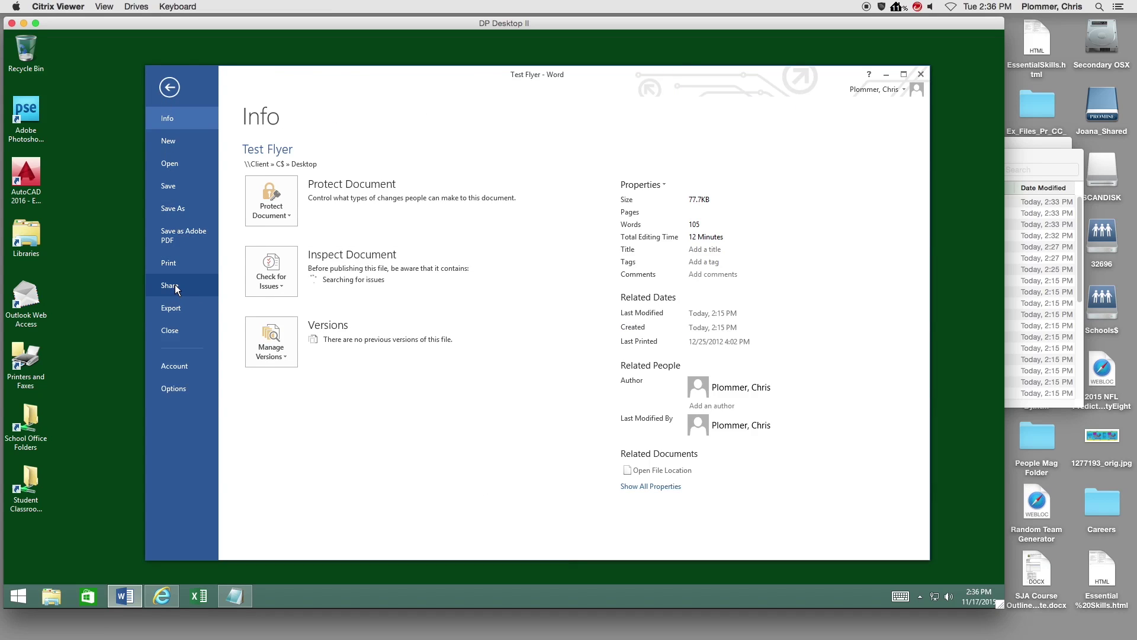
{"action": "left_click", "coordinate": [171, 308]}
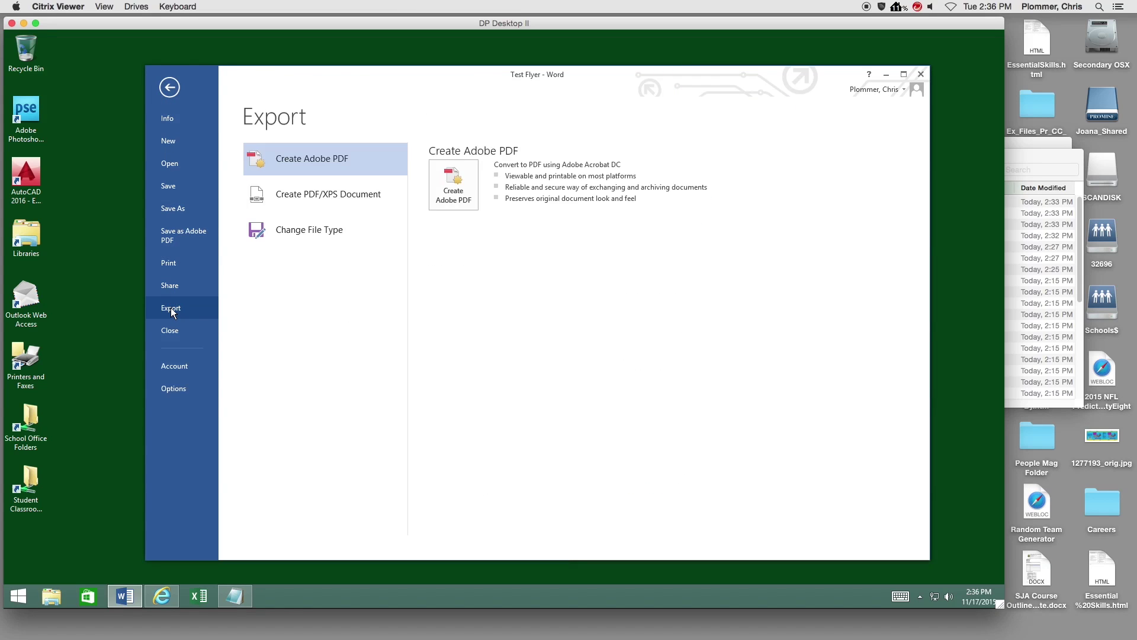
{"action": "left_click", "coordinate": [303, 232]}
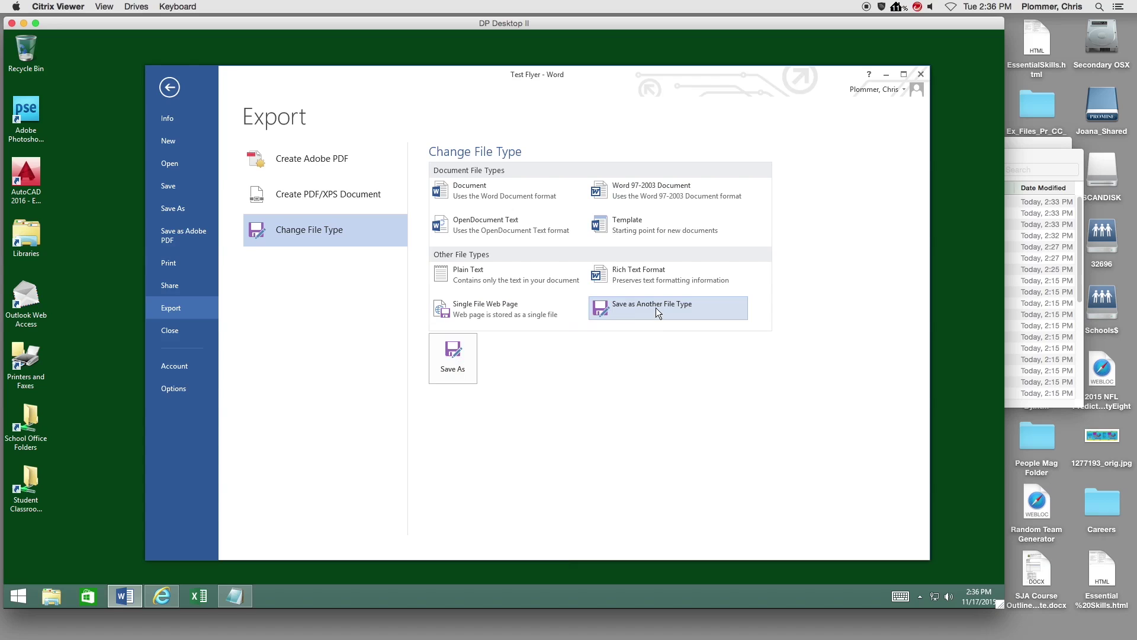
{"action": "left_click", "coordinate": [452, 358]}
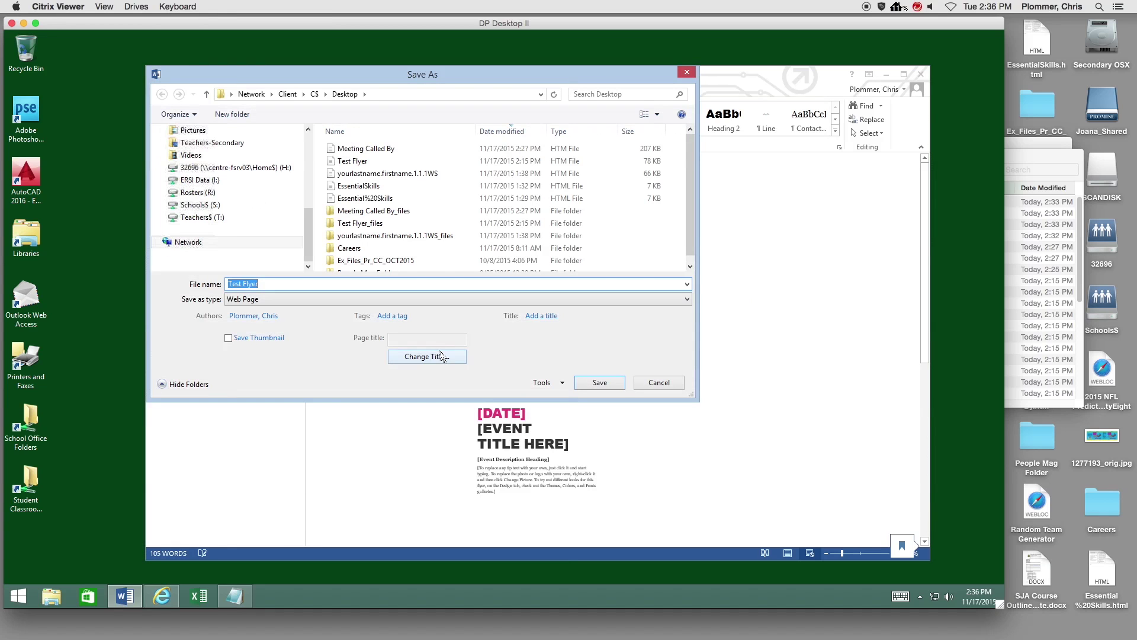
Save Test Flyer as a PDF on the Desktop, replacing the existing file
{"action": "left_click", "coordinate": [338, 298]}
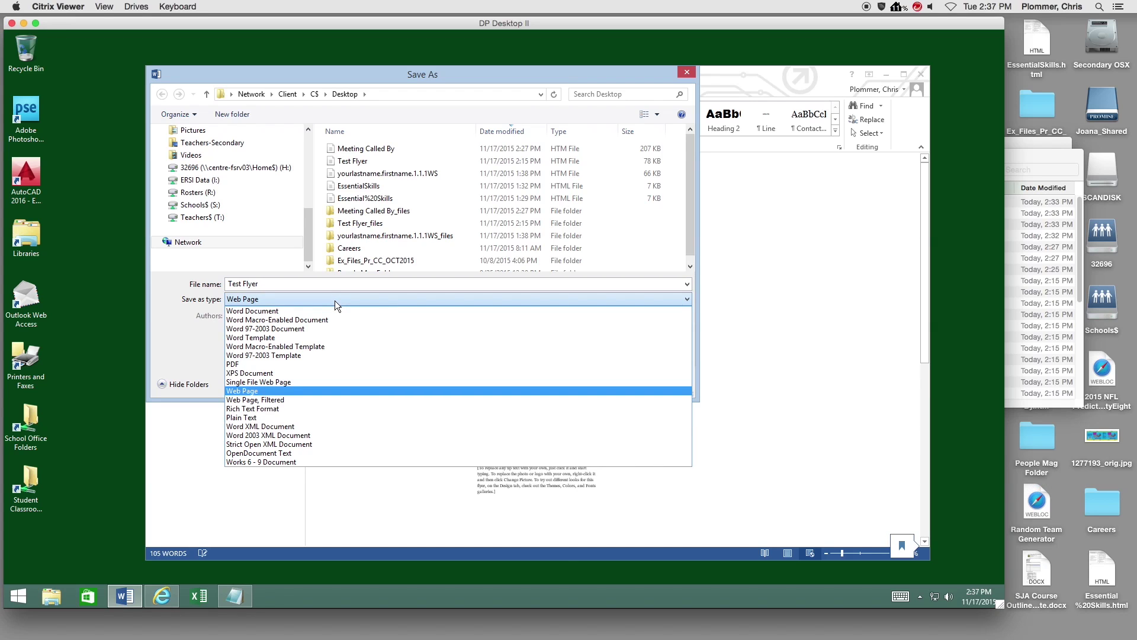
{"action": "left_click", "coordinate": [316, 366]}
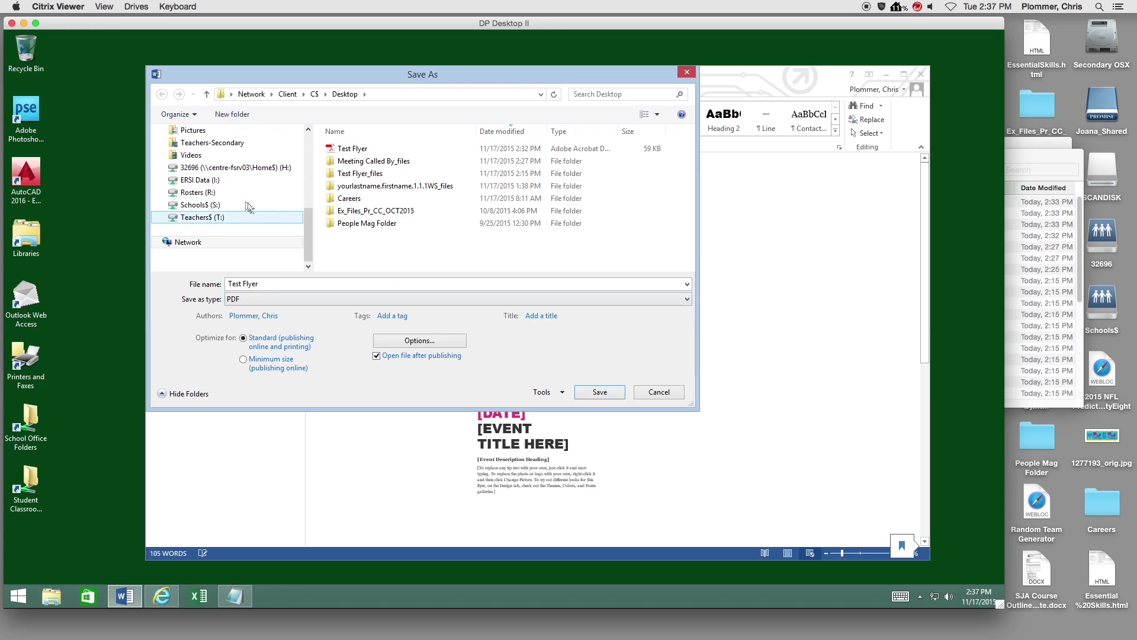
{"action": "scroll", "coordinate": [310, 187], "scroll_direction": "up", "scroll_amount": 3}
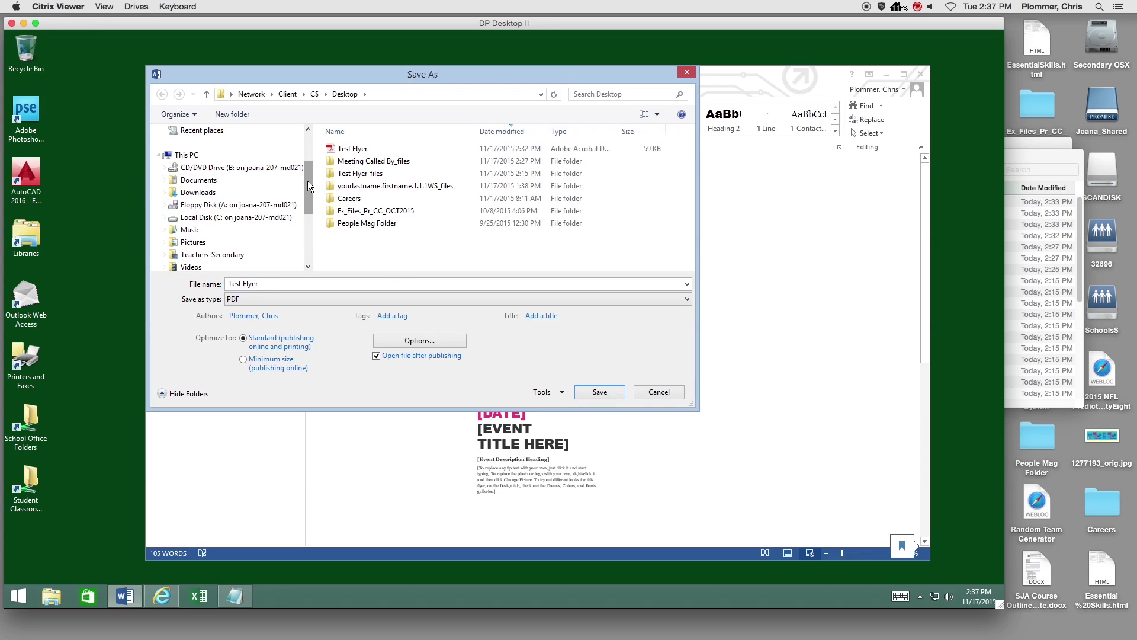
{"action": "left_click", "coordinate": [198, 218]}
{"action": "left_click", "coordinate": [361, 151]}
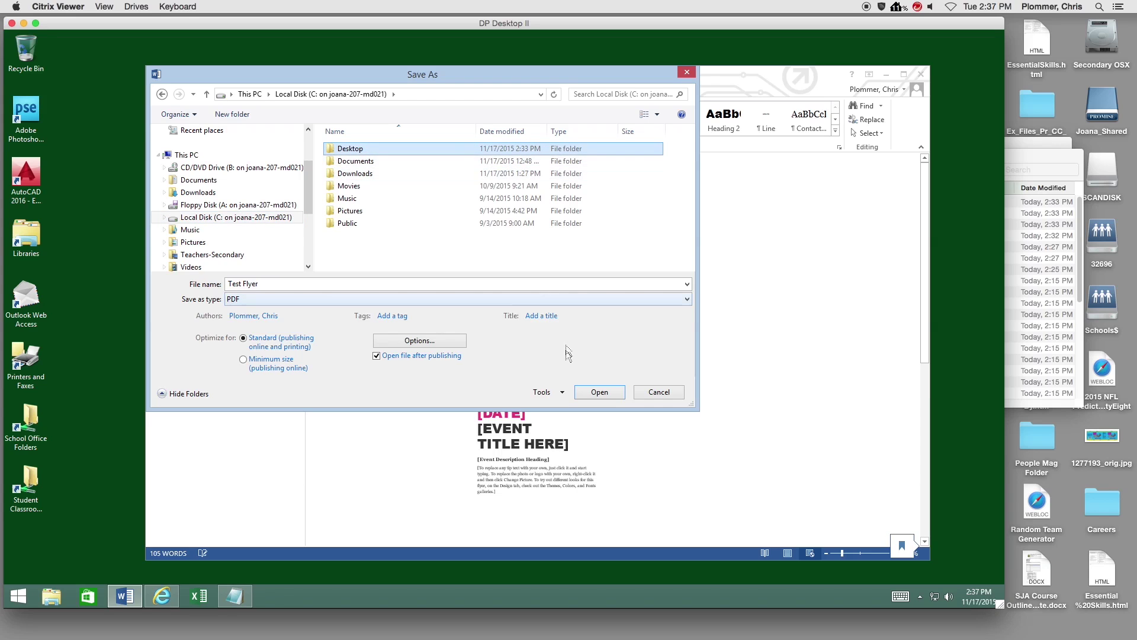
{"action": "double_click", "coordinate": [356, 147]}
{"action": "left_click", "coordinate": [588, 393]}
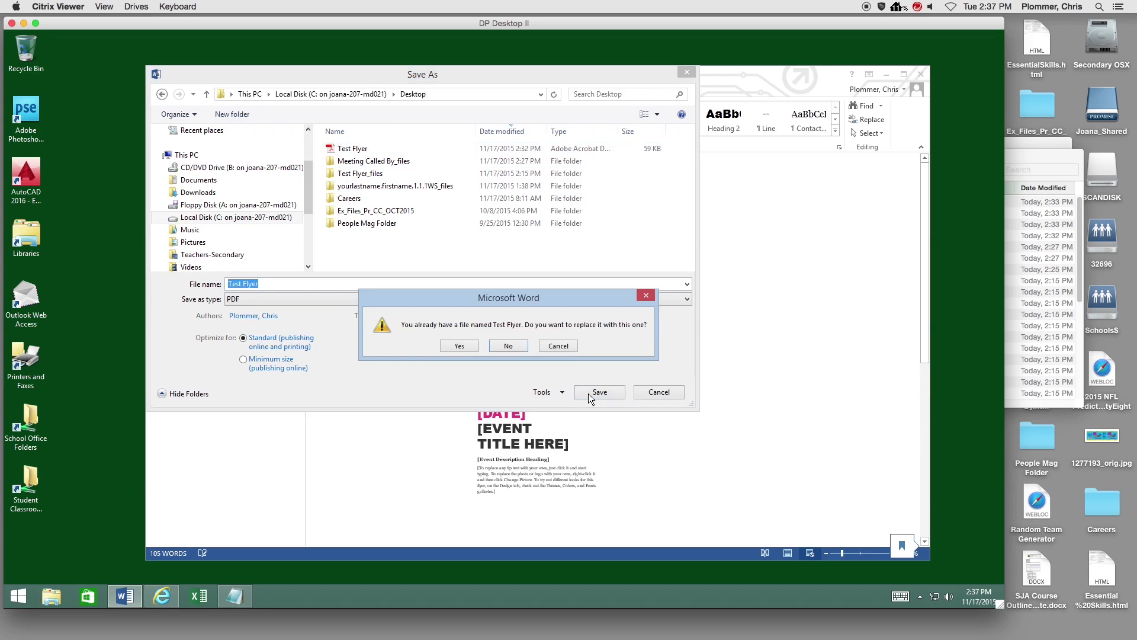
{"action": "left_click", "coordinate": [463, 344]}
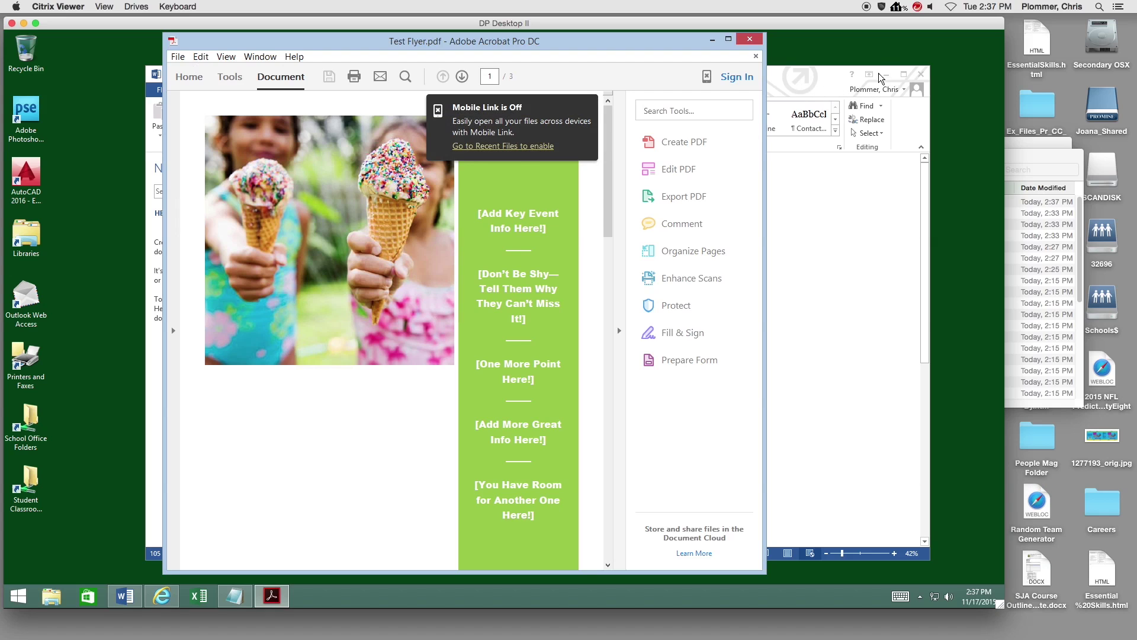
Minimize Word and start exporting the flyer PDF from Acrobat via File > Export To > Image > JPEG
{"action": "left_click", "coordinate": [820, 77]}
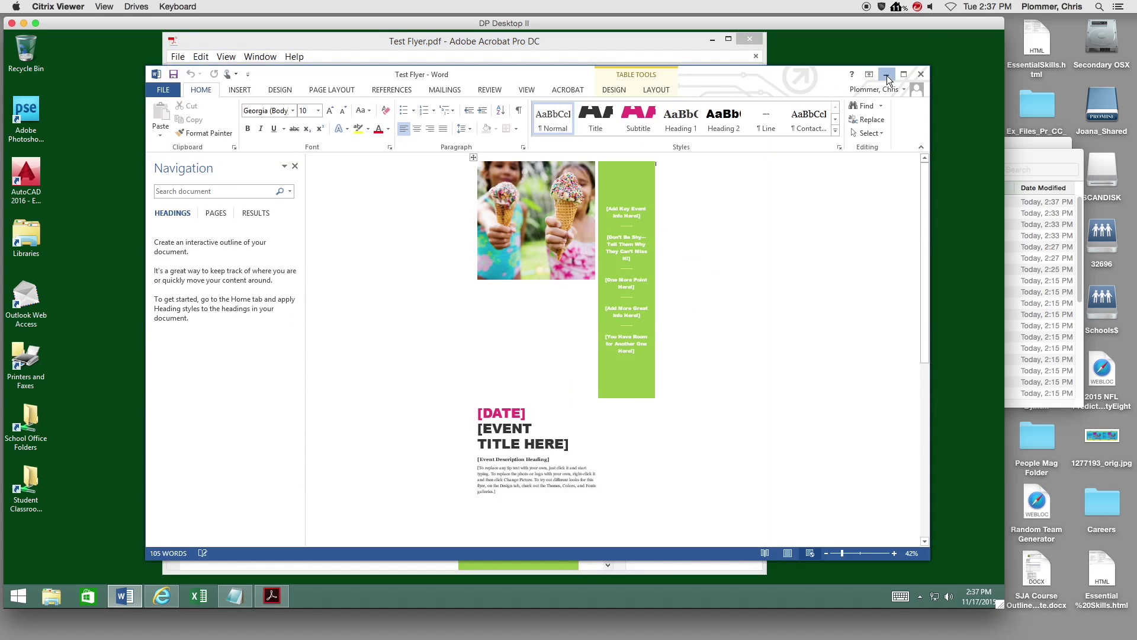
{"action": "left_click", "coordinate": [886, 76]}
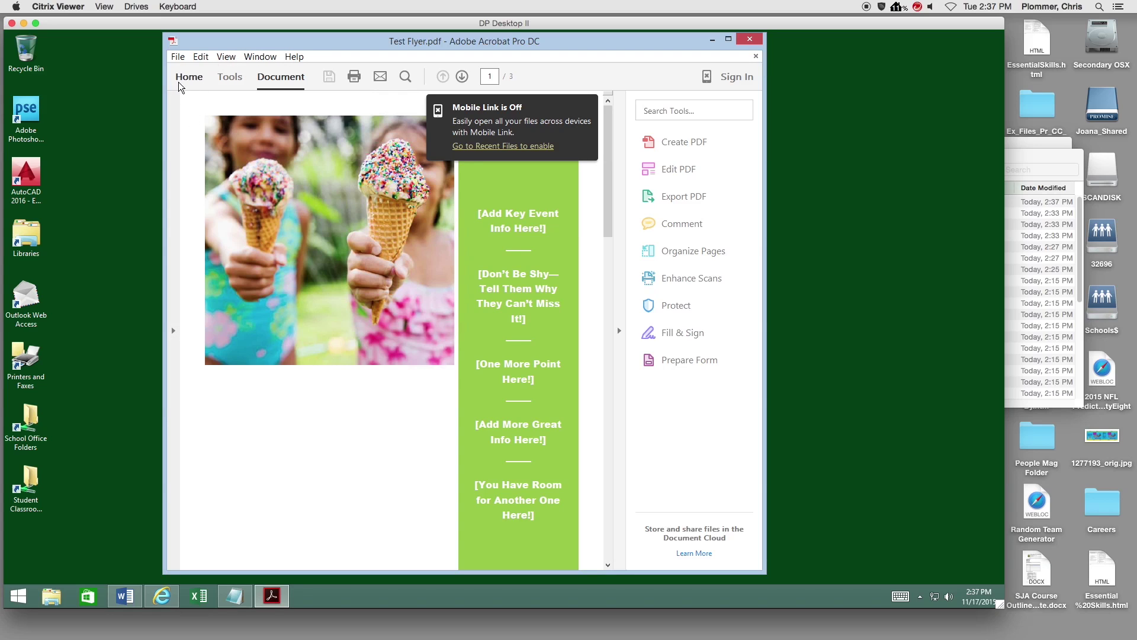
{"action": "left_click", "coordinate": [177, 57]}
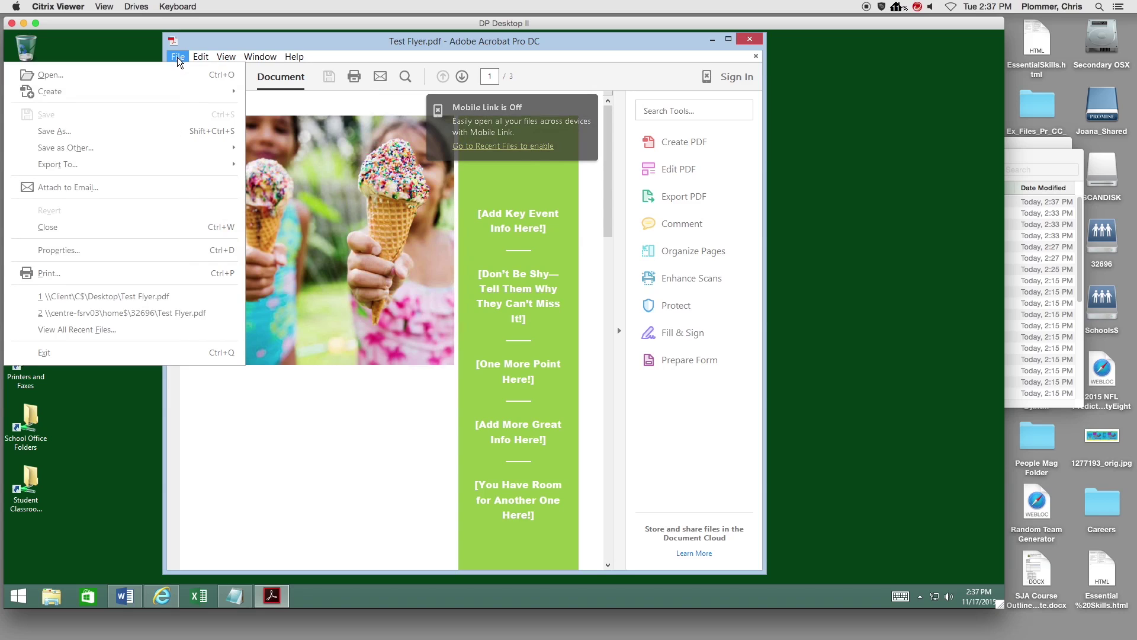
{"action": "mouse_move", "coordinate": [158, 166]}
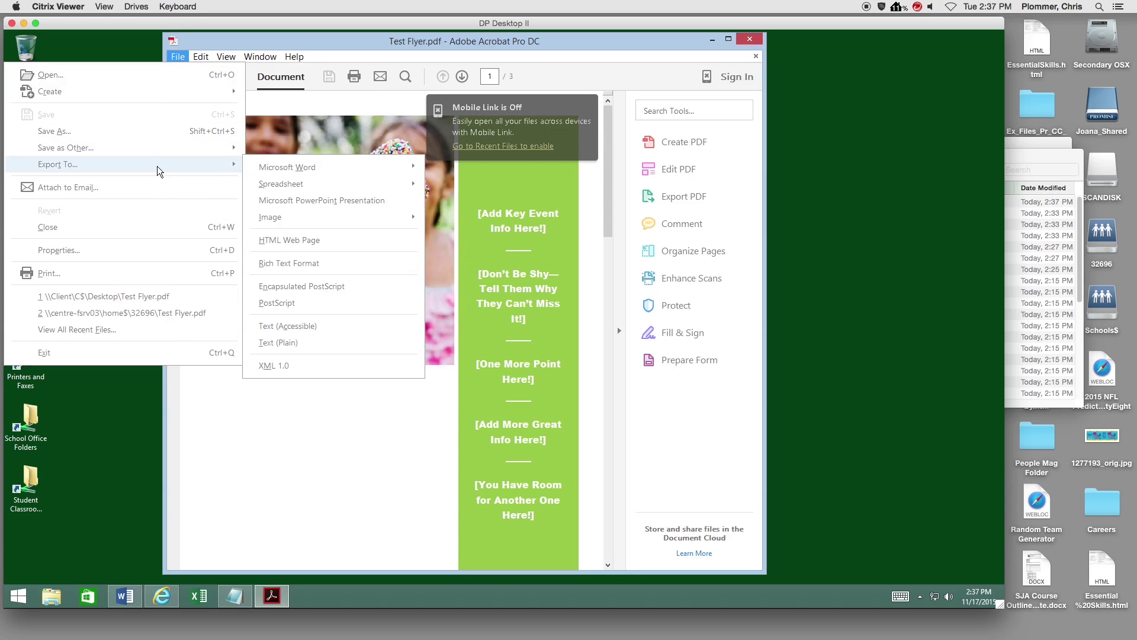
{"action": "mouse_move", "coordinate": [299, 224]}
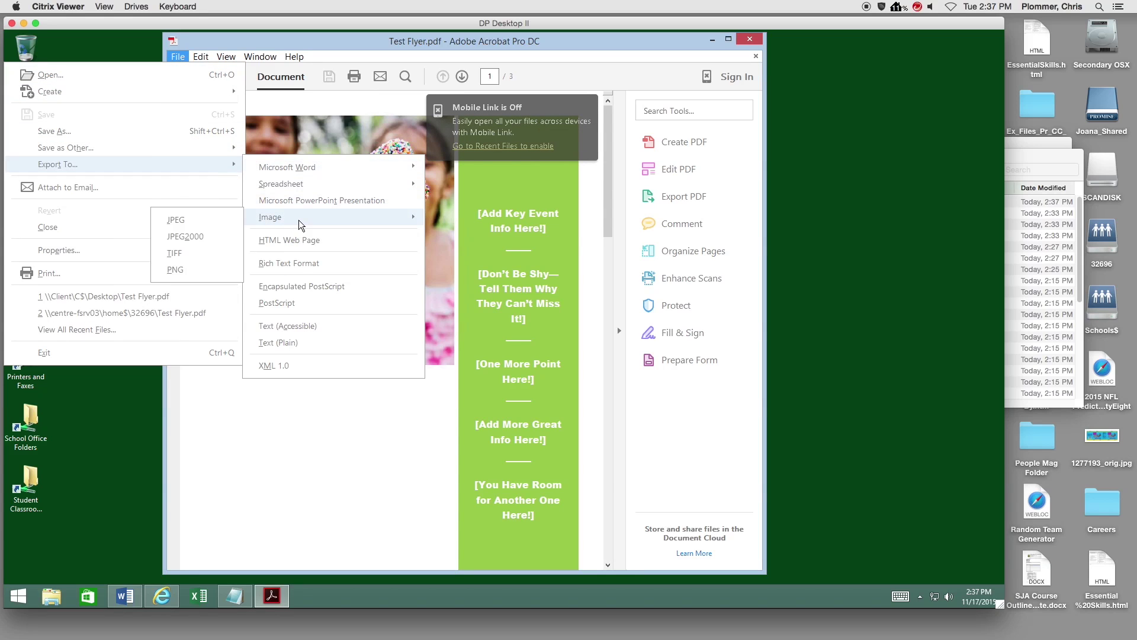
{"action": "left_click", "coordinate": [211, 219]}
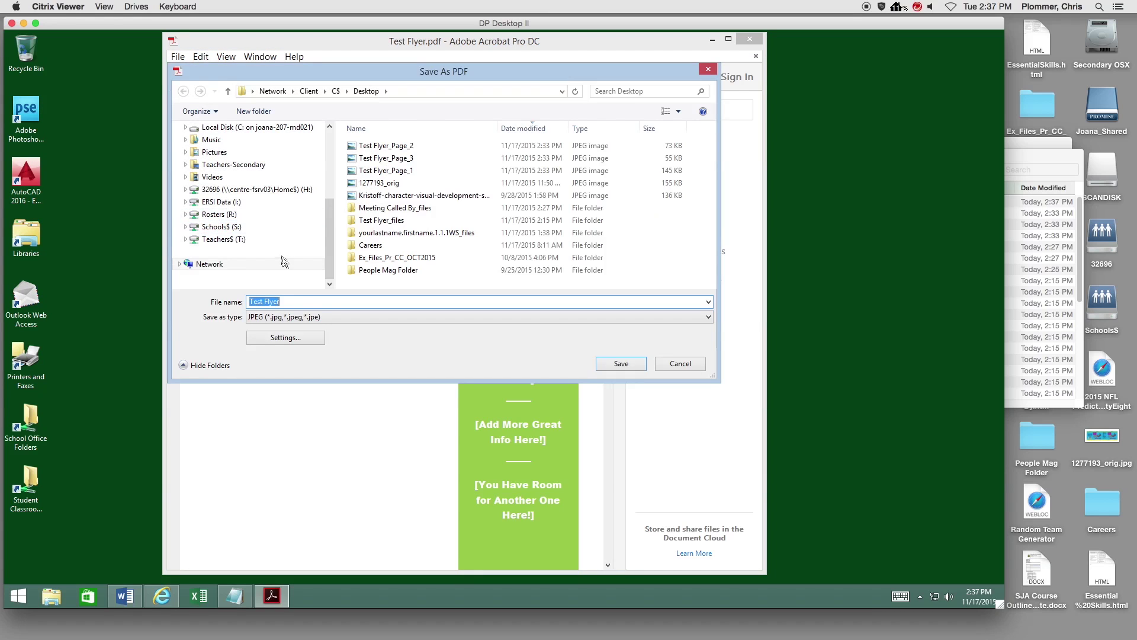
{"action": "left_click", "coordinate": [314, 341]}
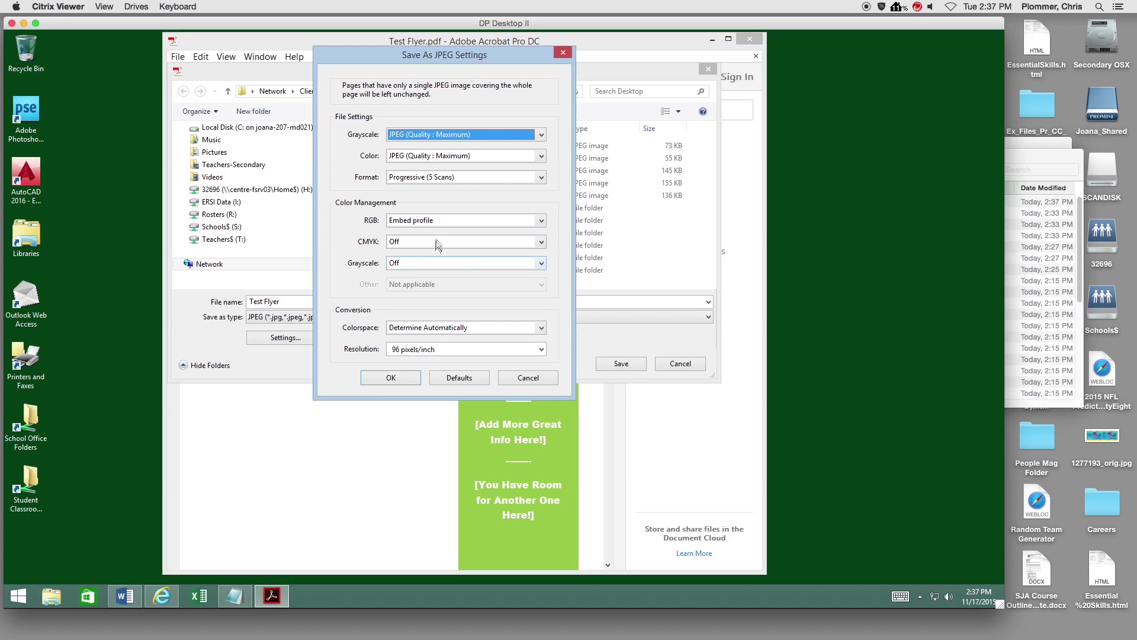
{"action": "left_click", "coordinate": [527, 154]}
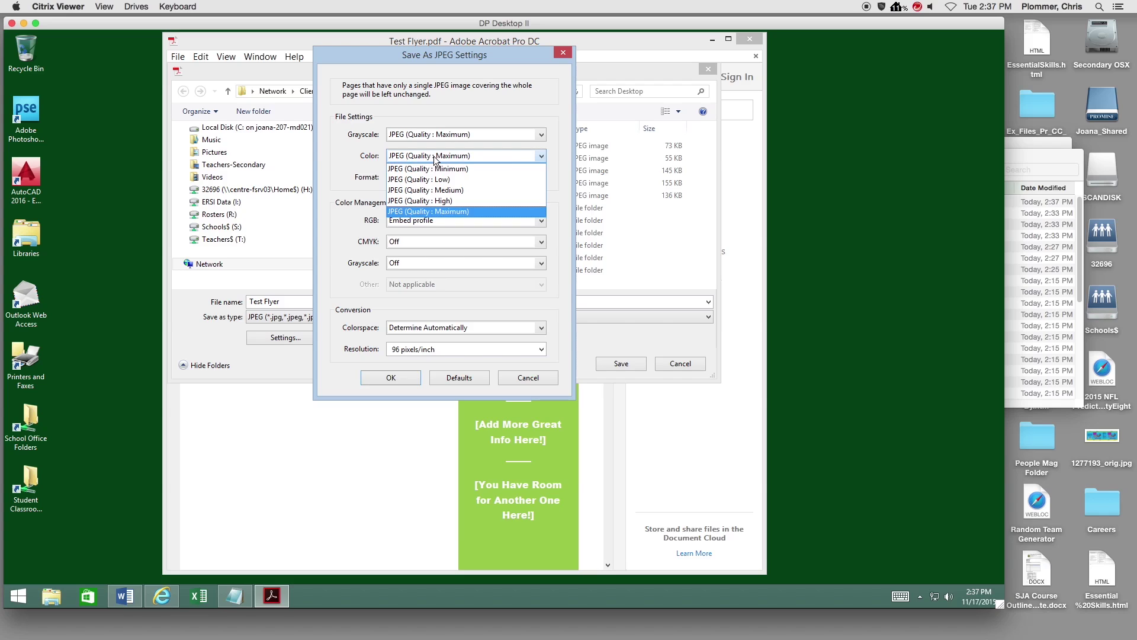
{"action": "left_click", "coordinate": [460, 211]}
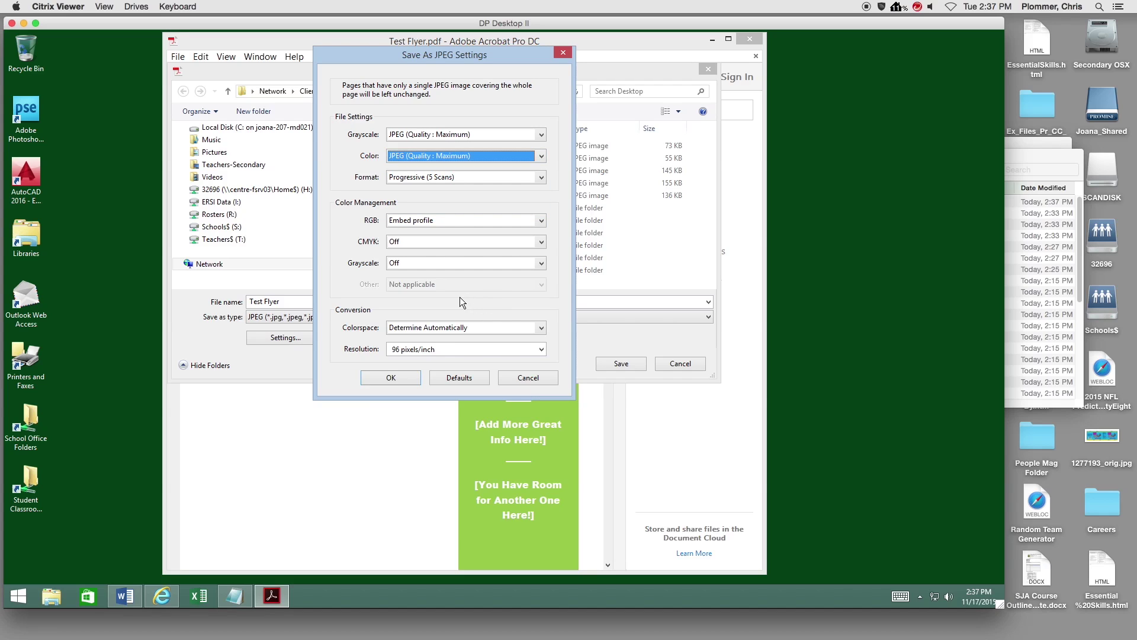
{"action": "left_click", "coordinate": [465, 349]}
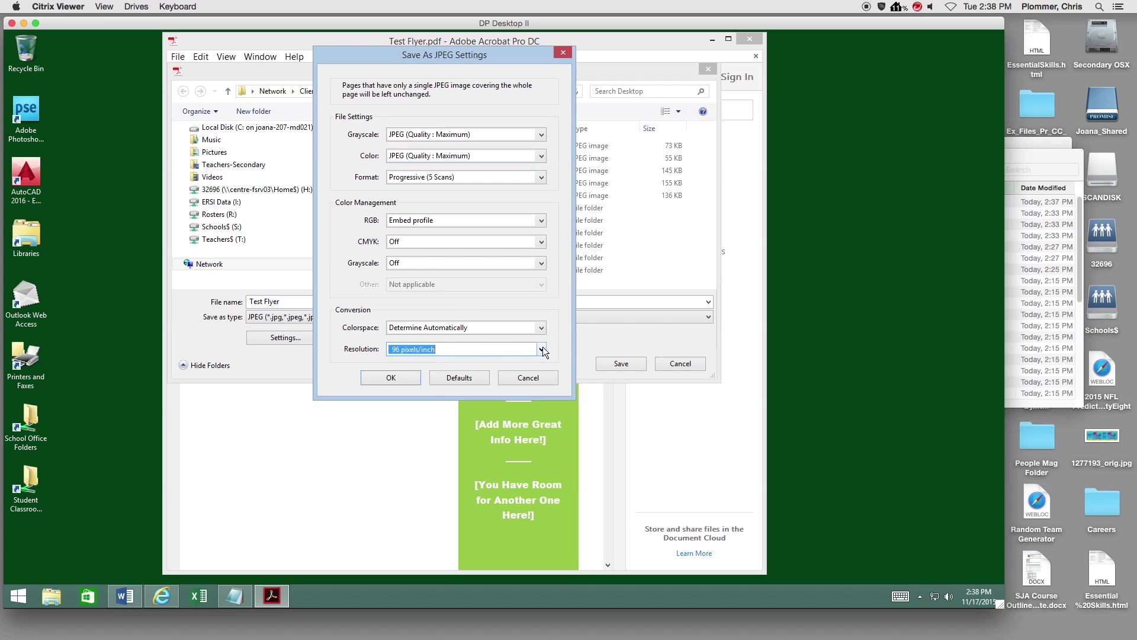
{"action": "left_click", "coordinate": [542, 349]}
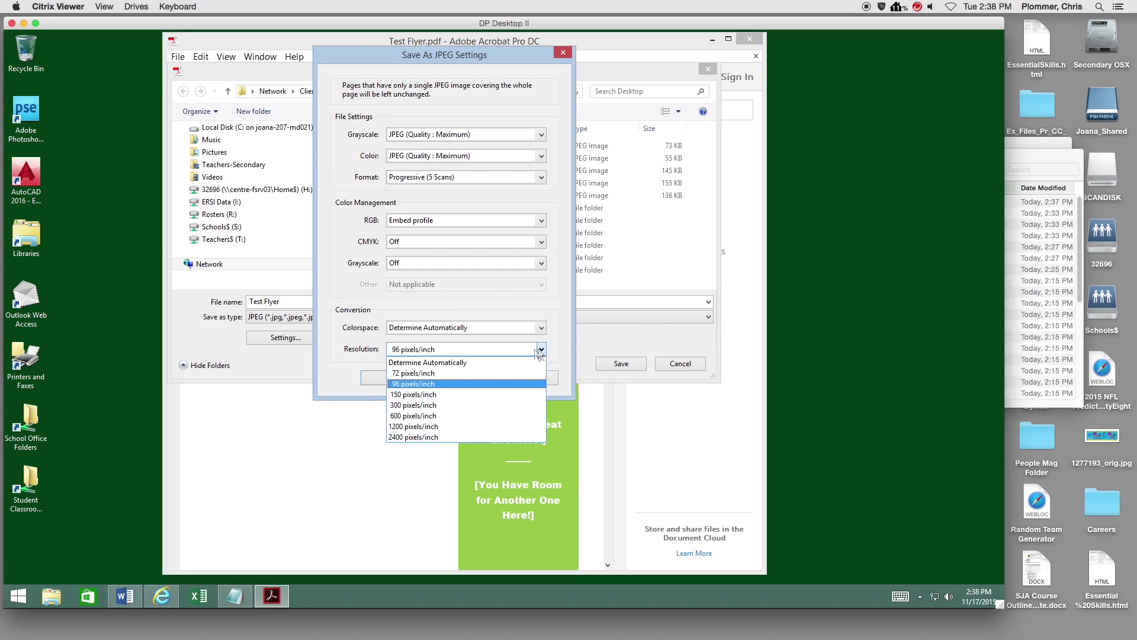
{"action": "left_click", "coordinate": [452, 385]}
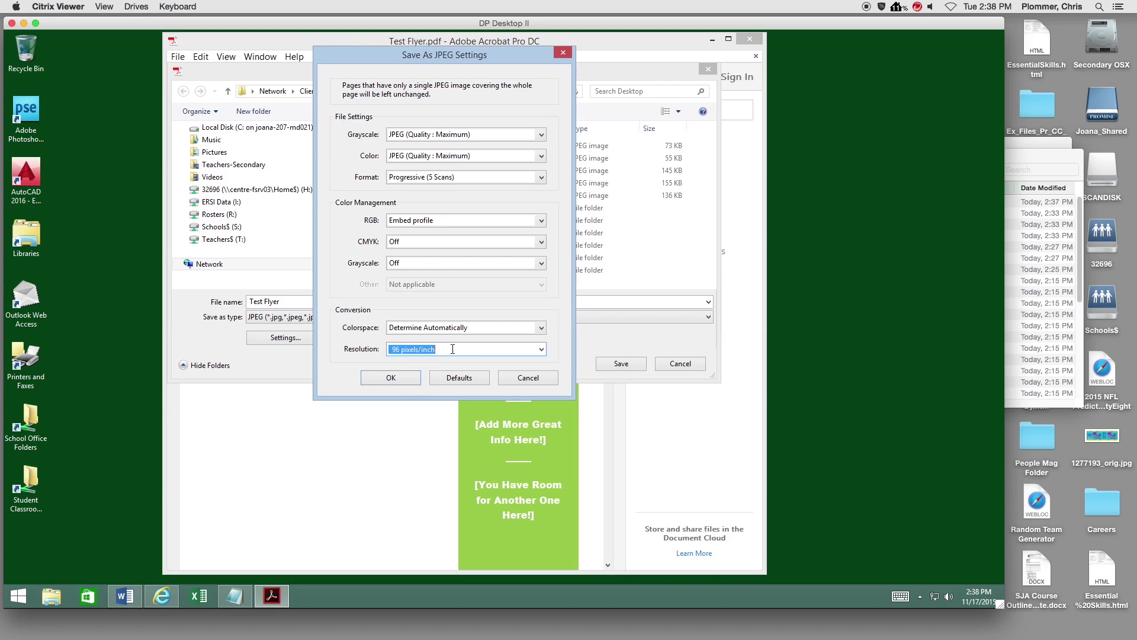
{"action": "left_click", "coordinate": [541, 351]}
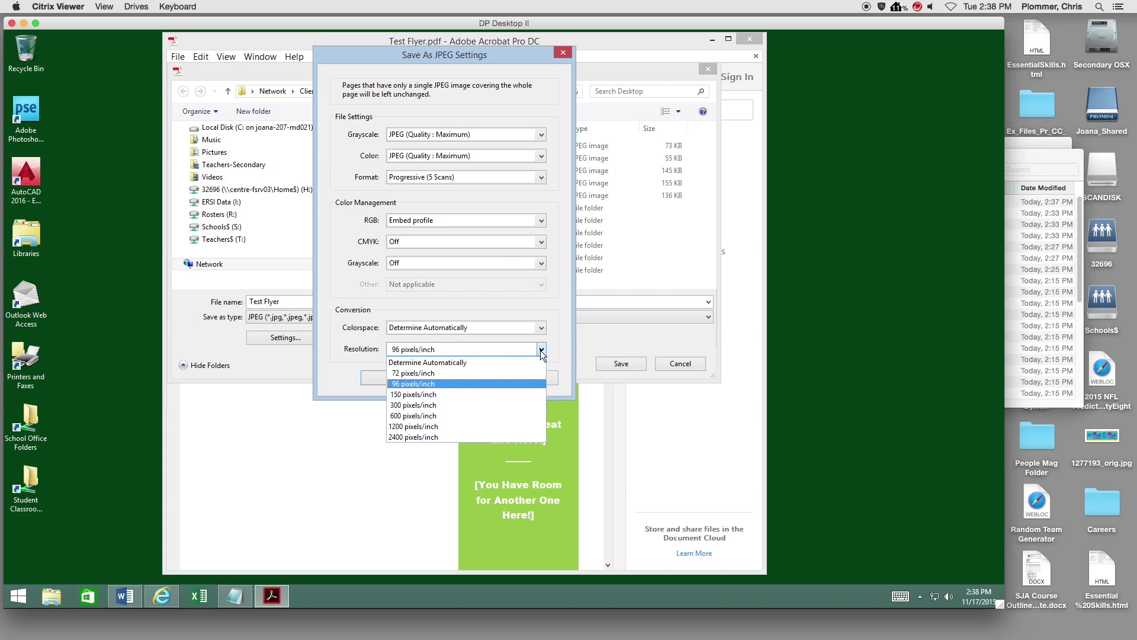
{"action": "left_click", "coordinate": [452, 384]}
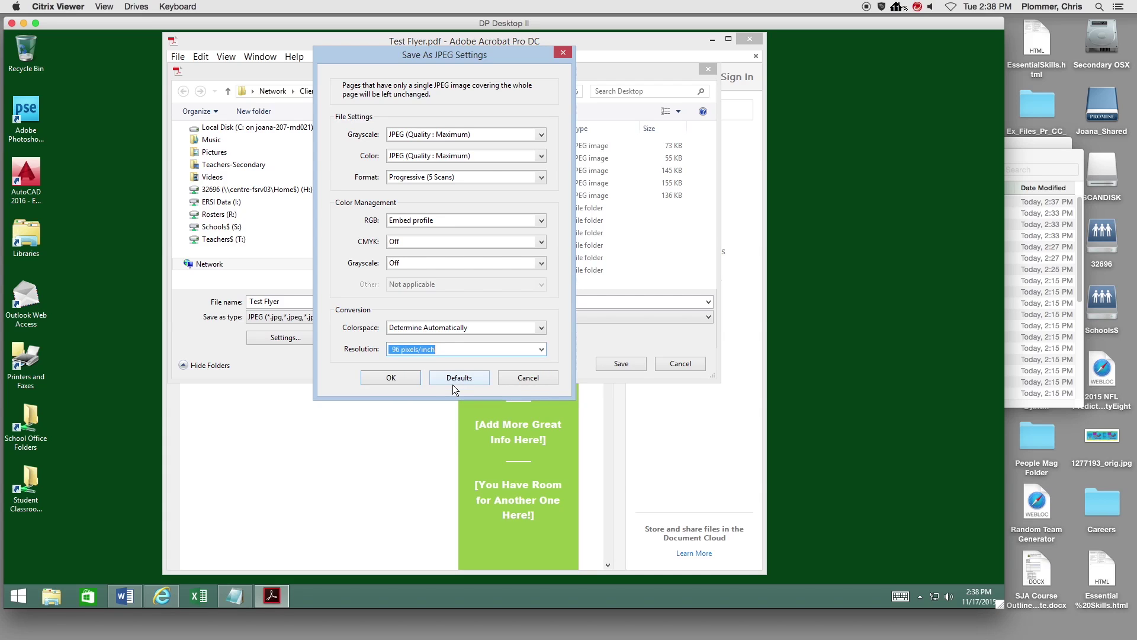
{"action": "left_click", "coordinate": [406, 378]}
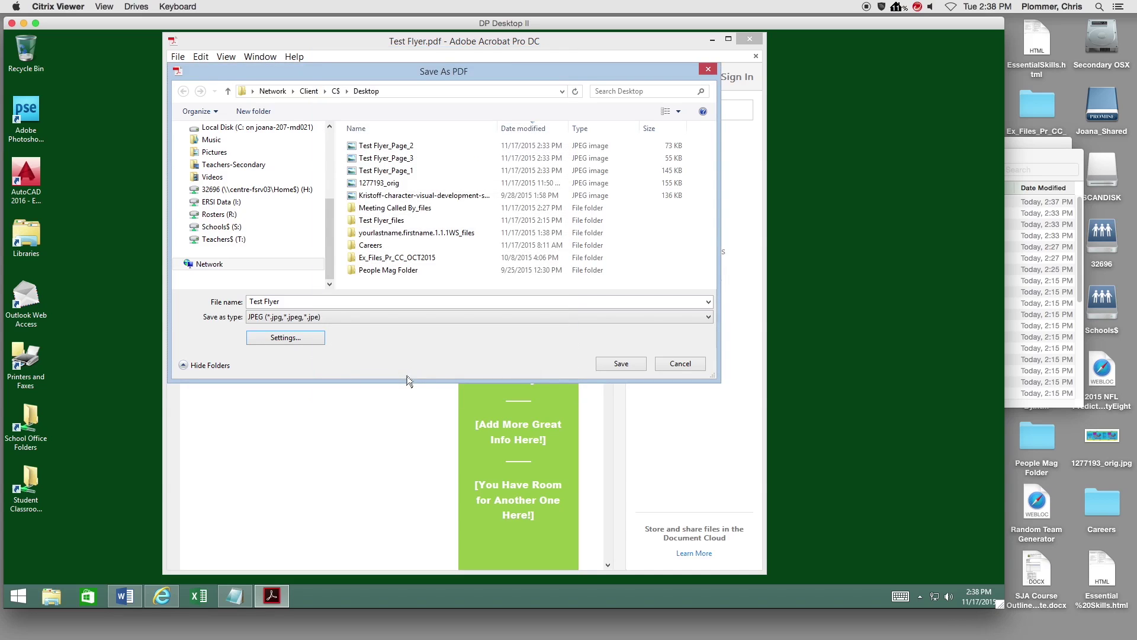
Save the flyer pages as JPEG images with 'Image' added to the file name
{"action": "left_click", "coordinate": [374, 303]}
{"action": "left_click", "coordinate": [374, 304]}
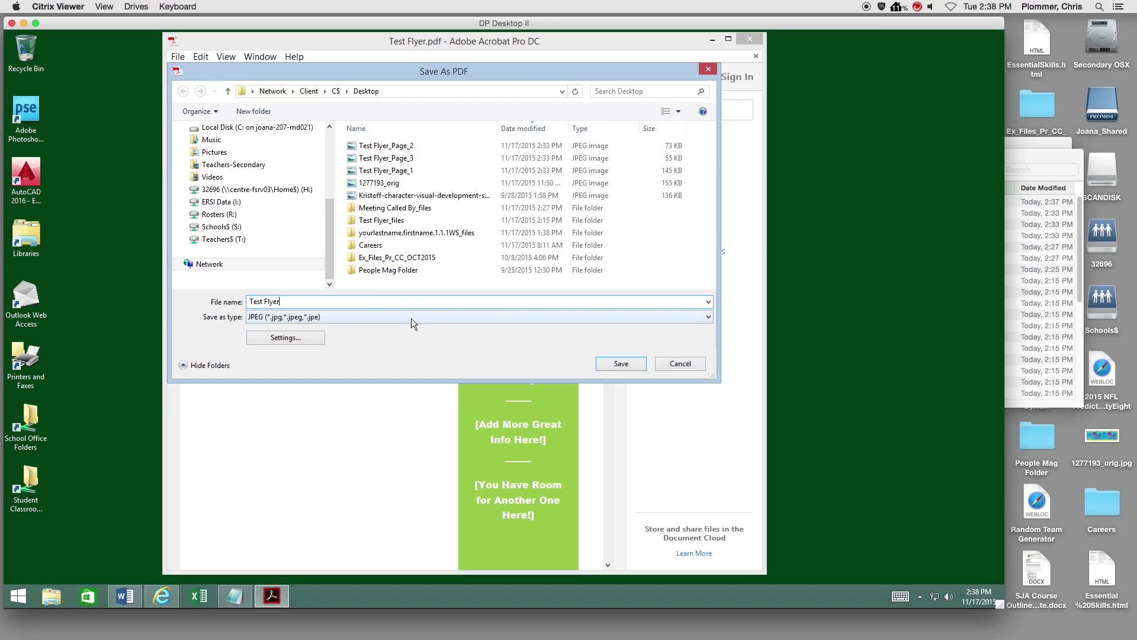
{"action": "type", "text": "Image"}
{"action": "left_click", "coordinate": [622, 363]}
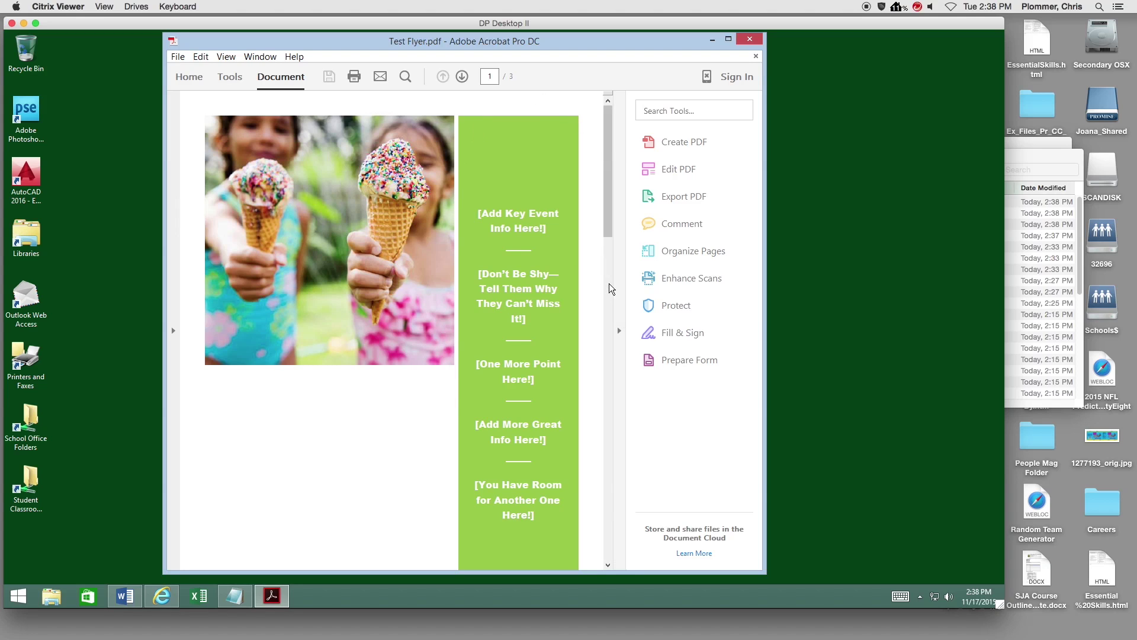
Scroll through the three PDF pages, then minimize Acrobat
{"action": "scroll", "coordinate": [609, 283], "scroll_direction": "down", "scroll_amount": 20}
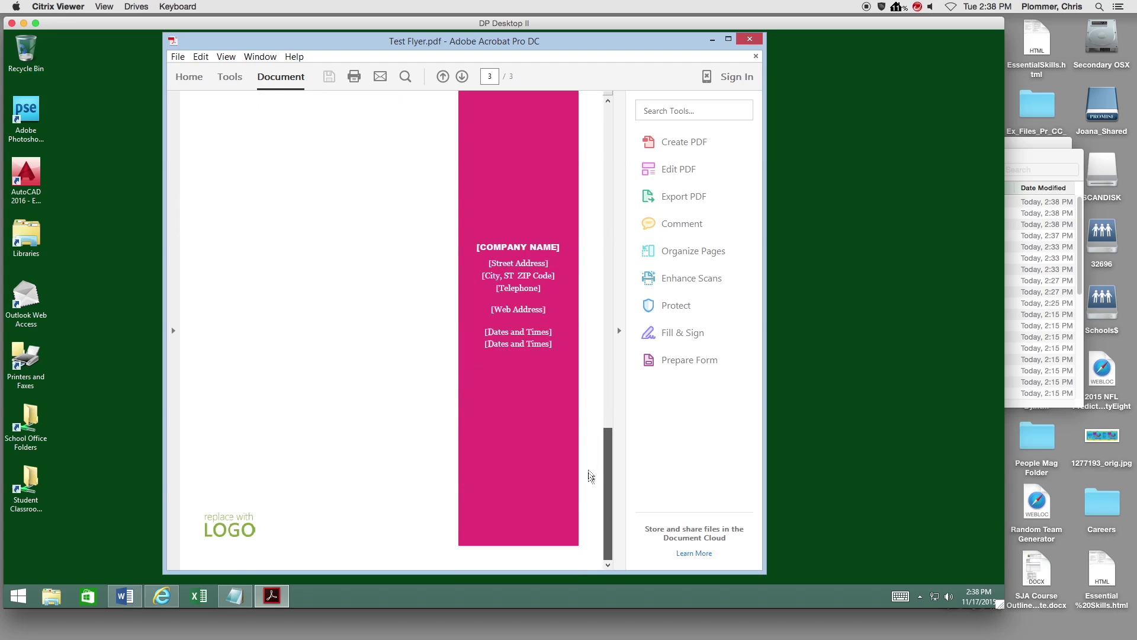
{"action": "scroll", "coordinate": [586, 414], "scroll_direction": "up", "scroll_amount": 15}
{"action": "scroll", "coordinate": [578, 119], "scroll_direction": "down", "scroll_amount": 6}
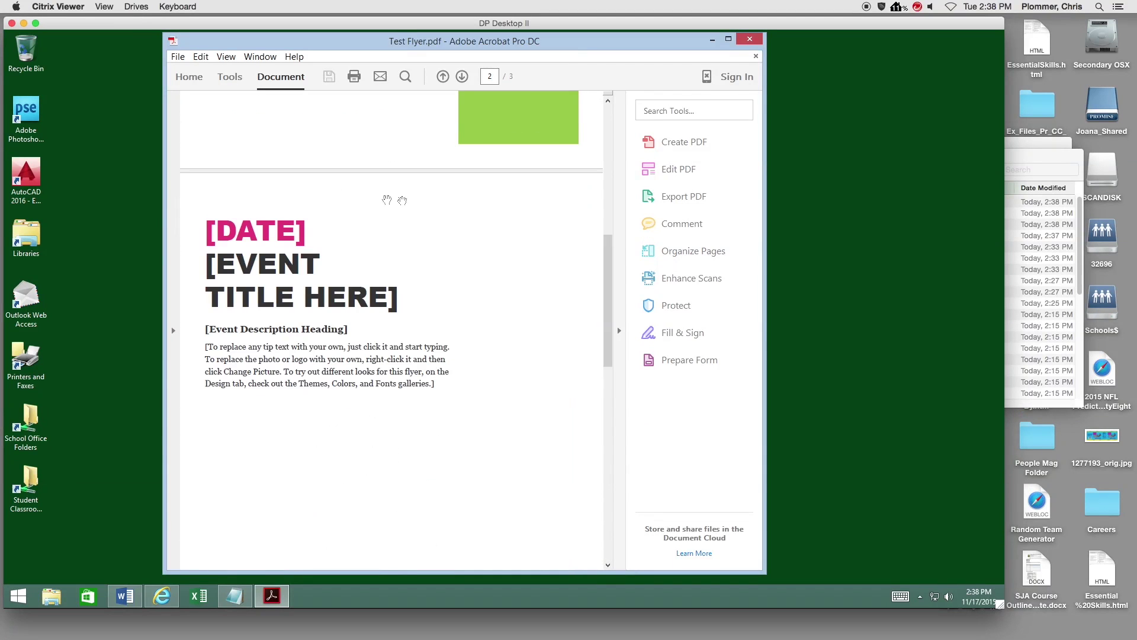
{"action": "scroll", "coordinate": [258, 223], "scroll_direction": "up", "scroll_amount": 5}
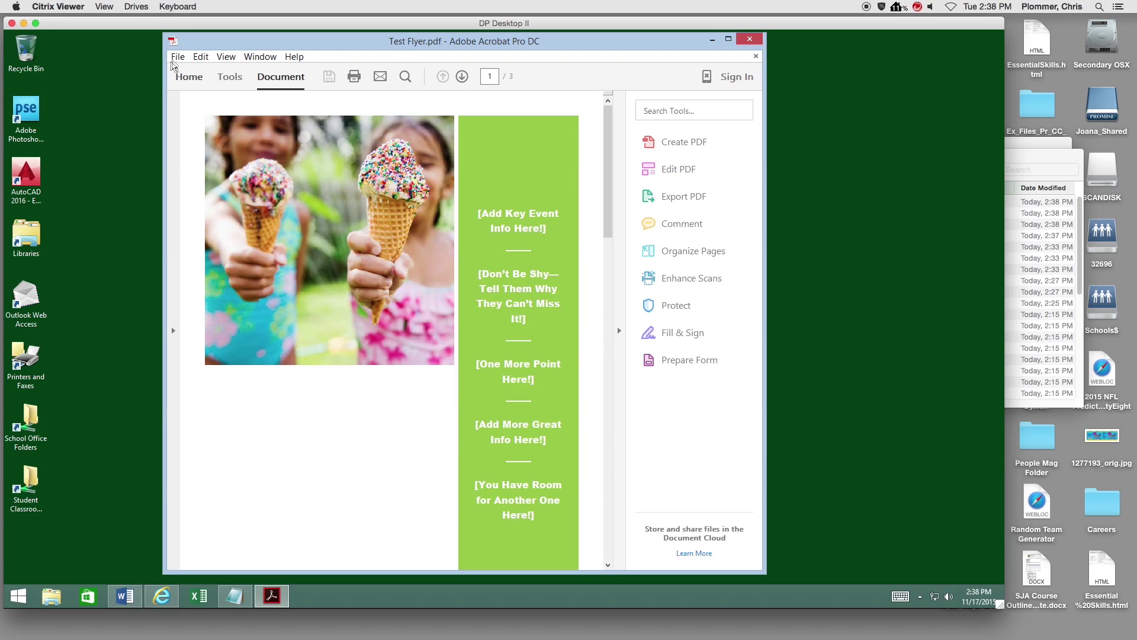
{"action": "left_click", "coordinate": [712, 40]}
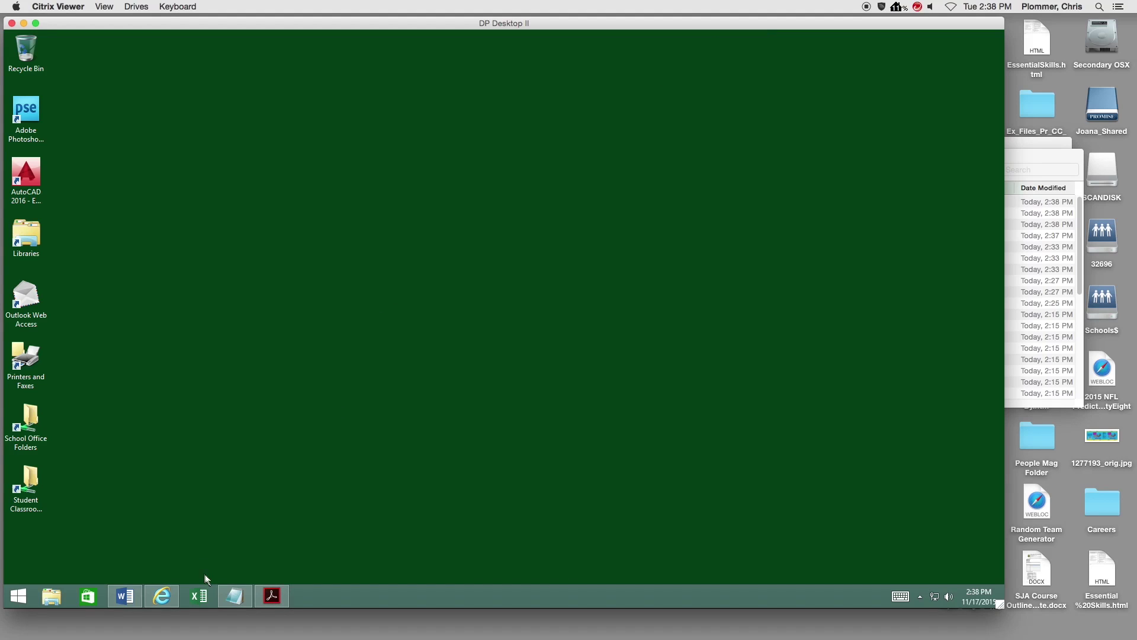
Restore the browser and open the Course Notes topic under Discussions
{"action": "left_click", "coordinate": [161, 596]}
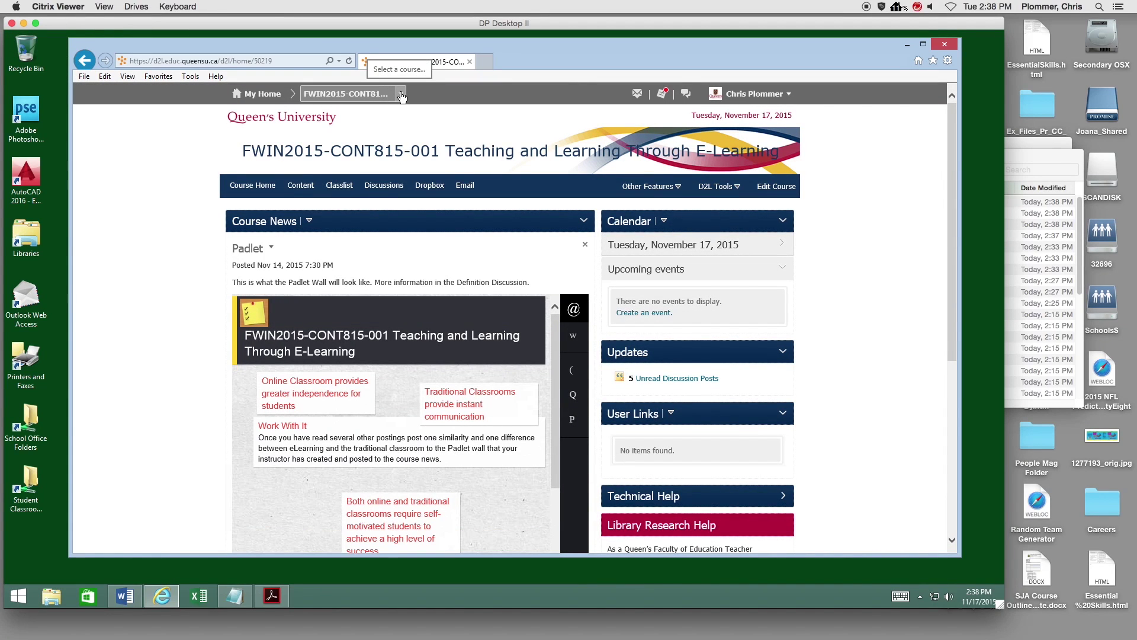
{"action": "left_click", "coordinate": [383, 187]}
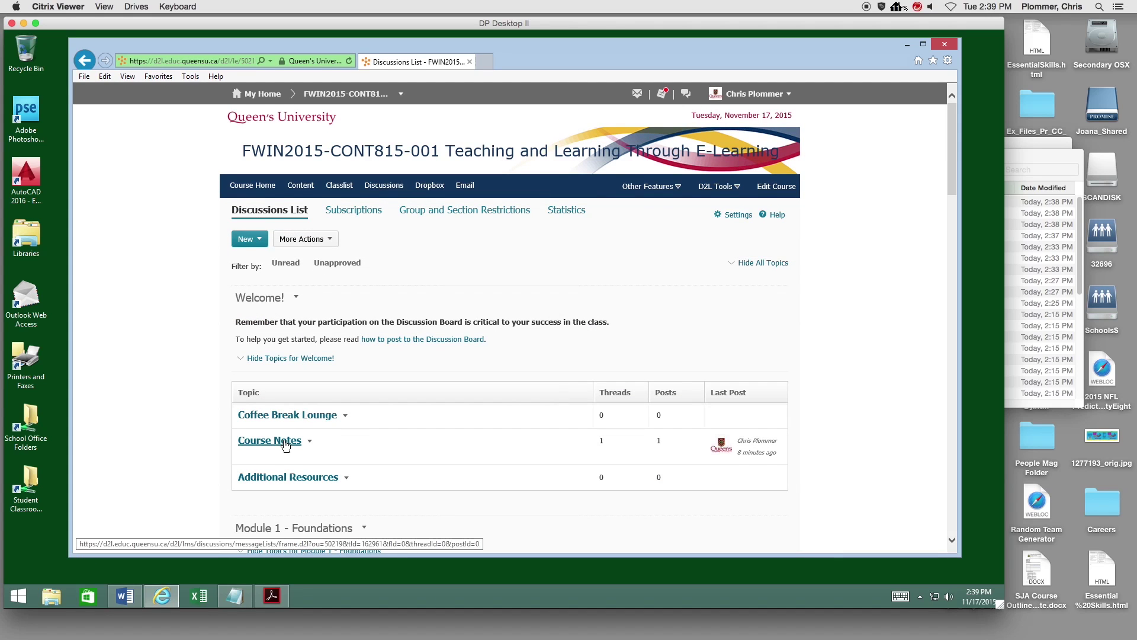
{"action": "left_click", "coordinate": [296, 440]}
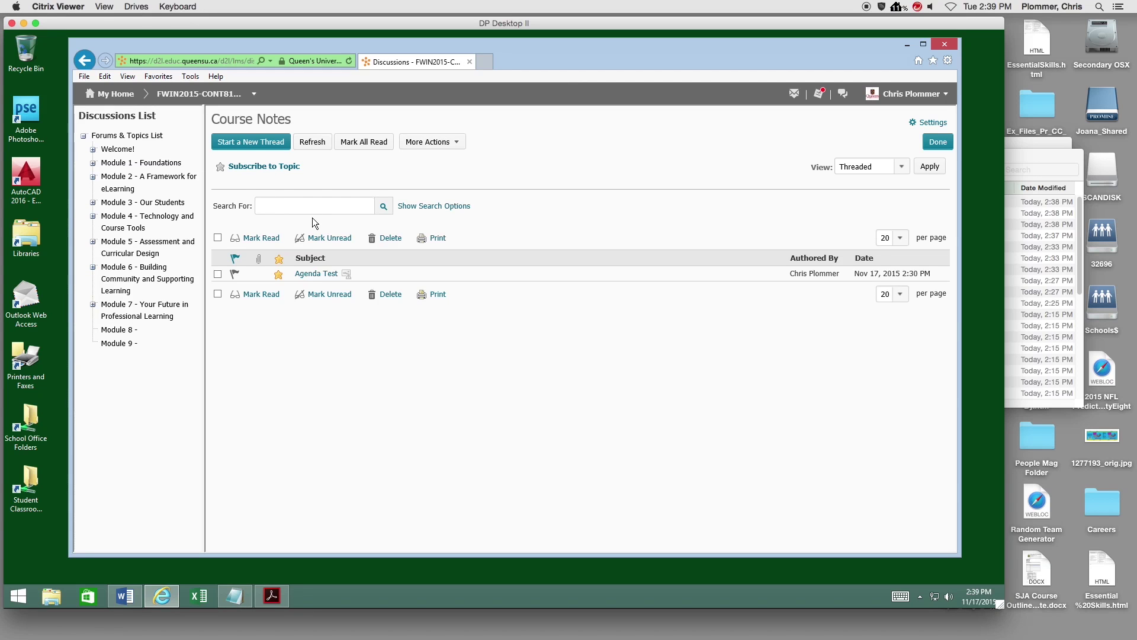
Start a new Course Notes thread and insert Test Flyer Image_Page_1 with alt text 'Test Flyer'
{"action": "left_click", "coordinate": [260, 146]}
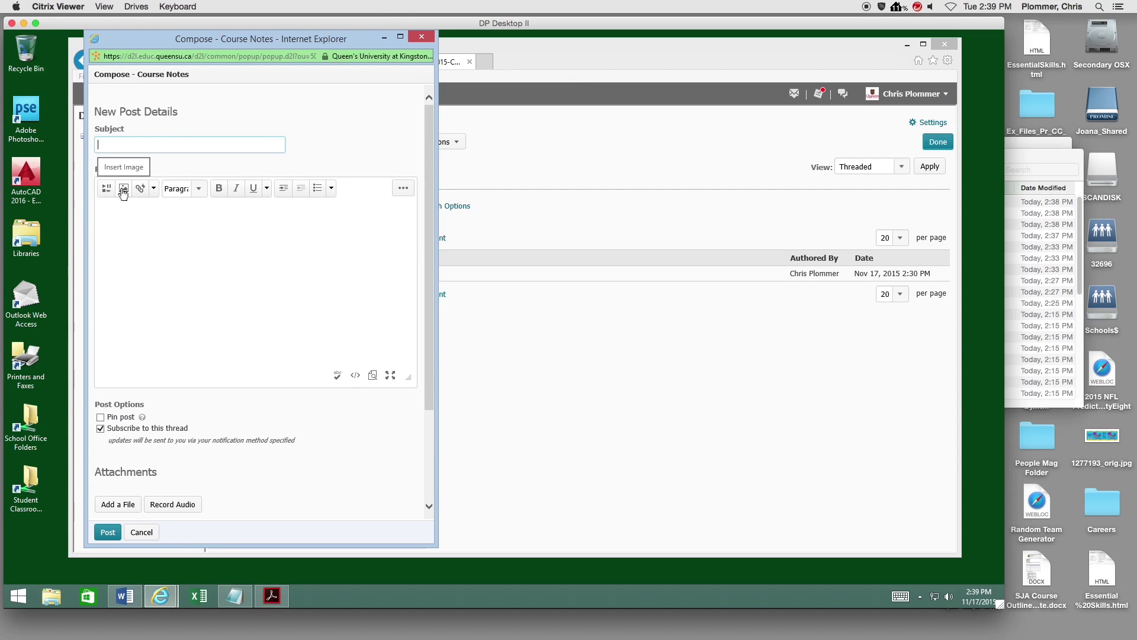
{"action": "left_click", "coordinate": [124, 193]}
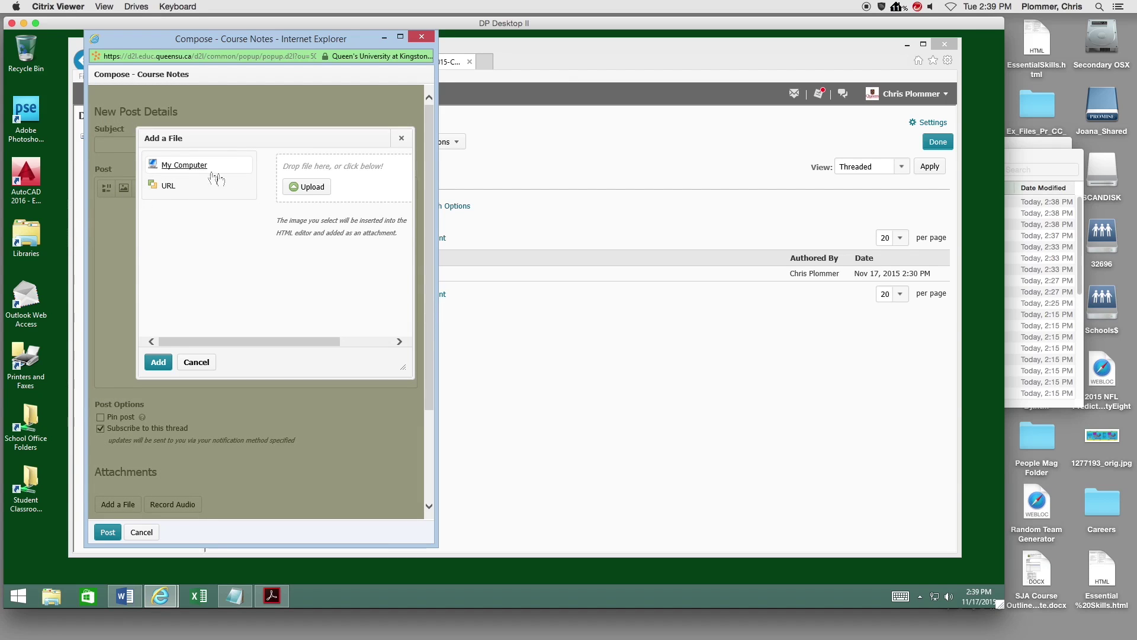
{"action": "left_click", "coordinate": [308, 187]}
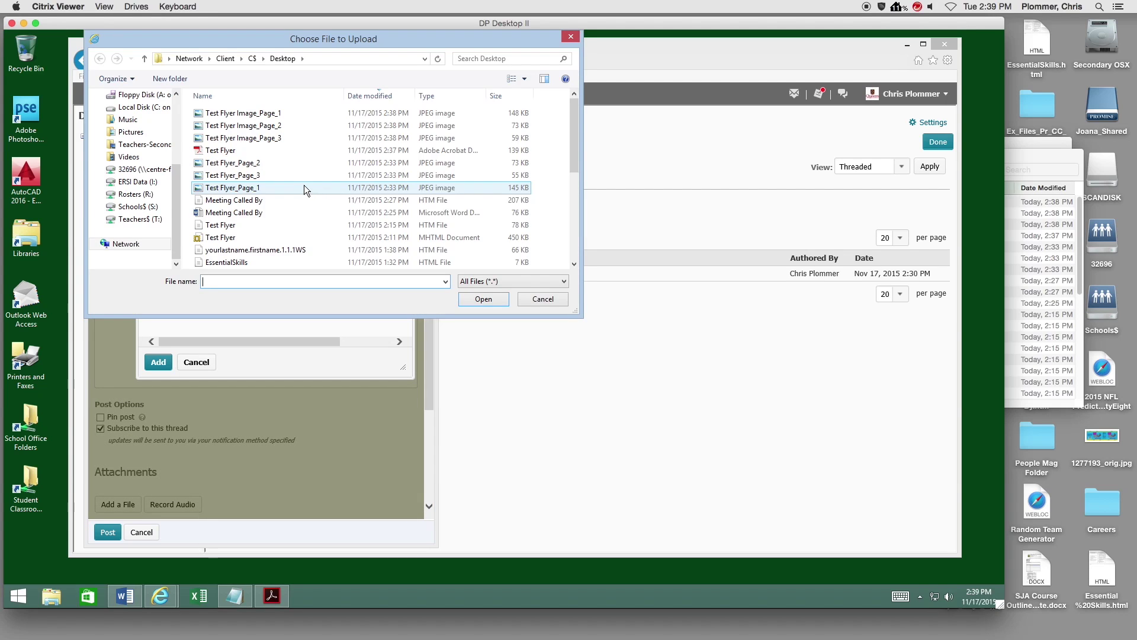
{"action": "left_click", "coordinate": [260, 115]}
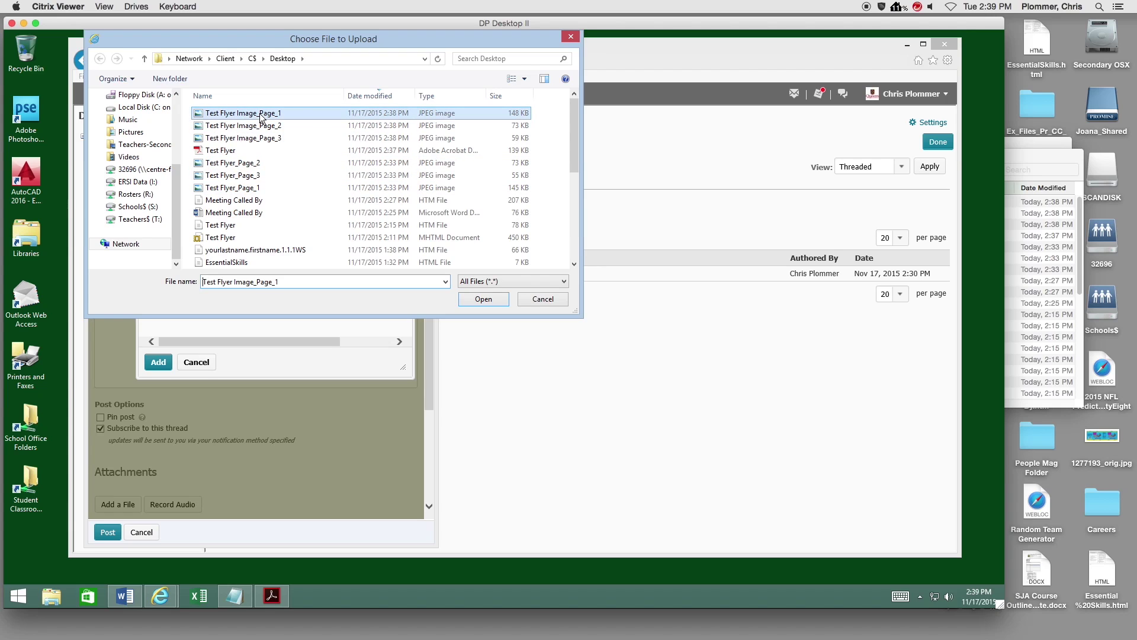
{"action": "left_click", "coordinate": [483, 299]}
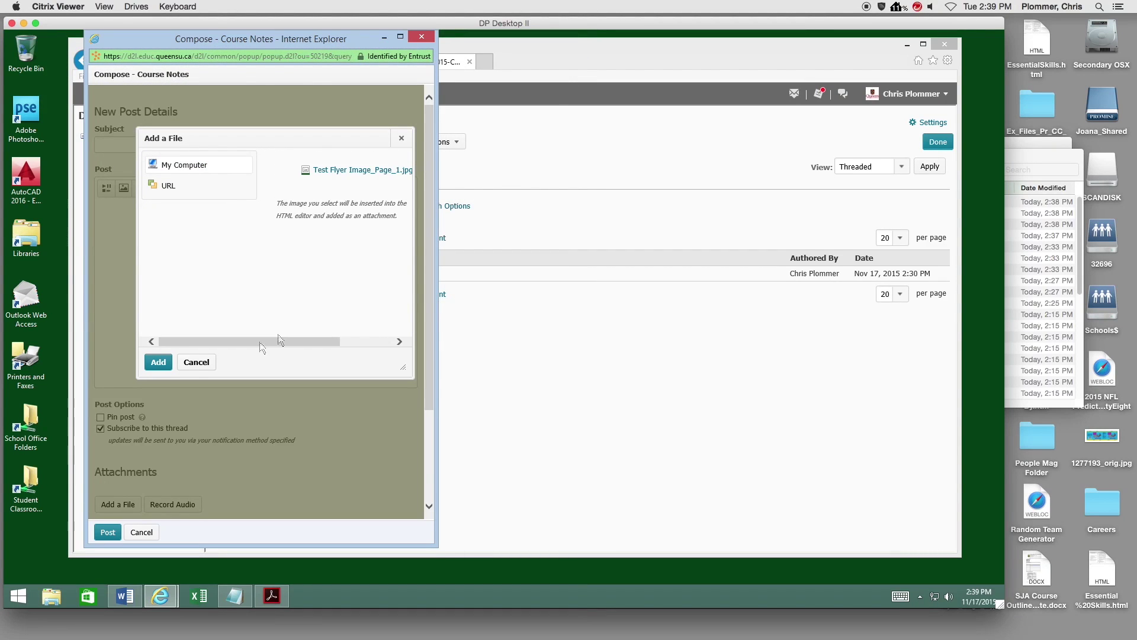
{"action": "left_click", "coordinate": [159, 363]}
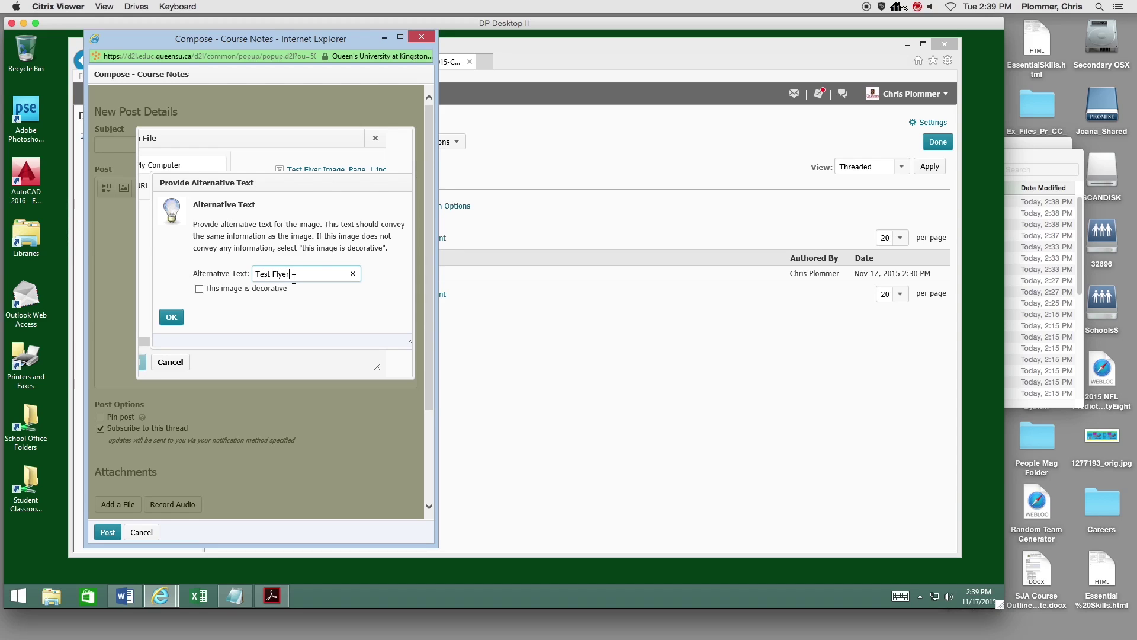
{"action": "left_click", "coordinate": [172, 318]}
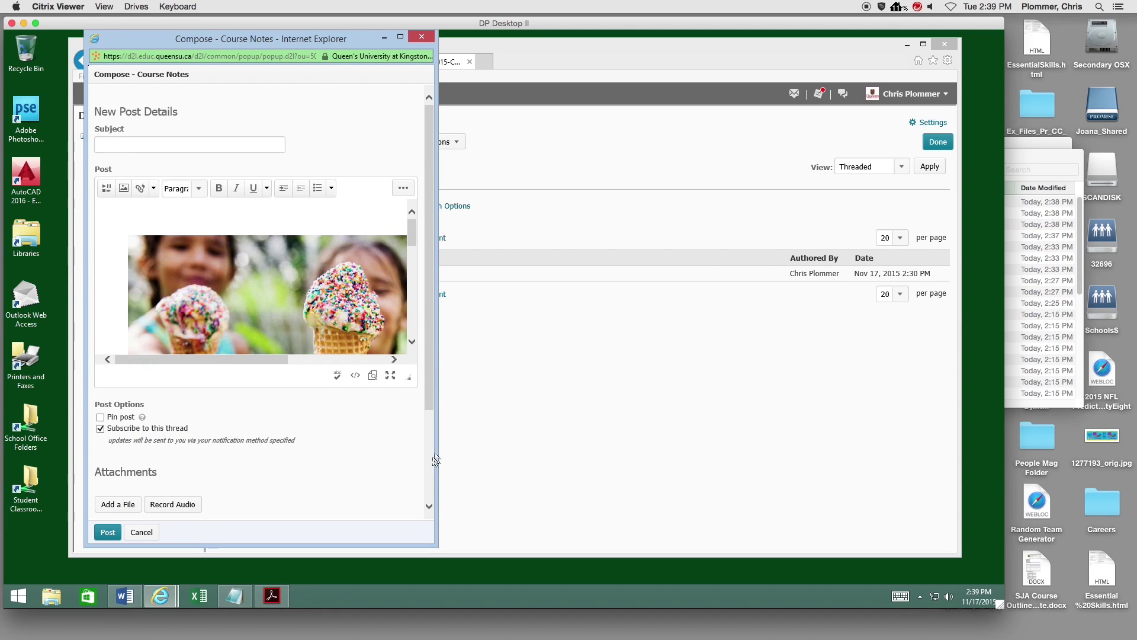
Widen the post window and enlarge the editing area
{"action": "left_click_drag", "start_coordinate": [466, 459], "coordinate": [882, 415]}
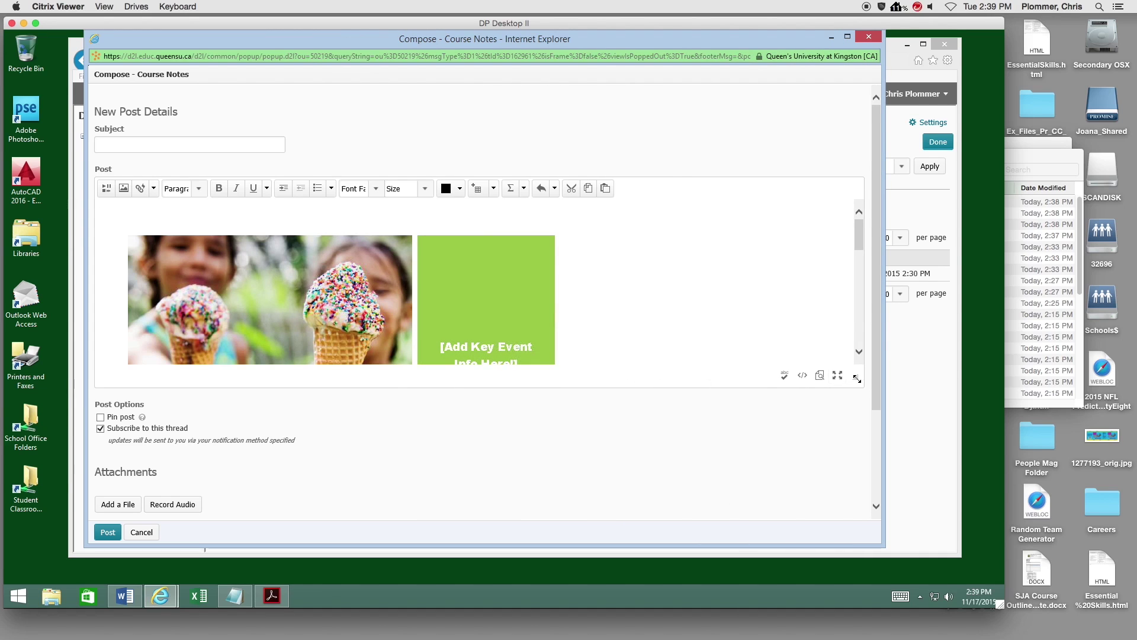
{"action": "left_click_drag", "start_coordinate": [856, 377], "coordinate": [879, 465]}
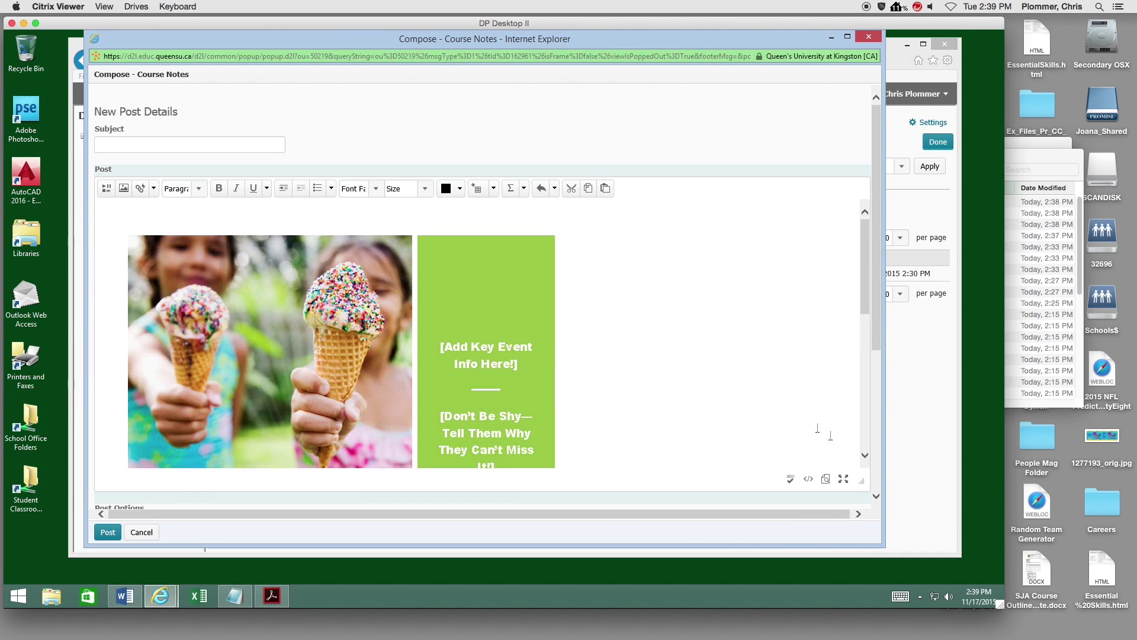
{"action": "left_click_drag", "start_coordinate": [868, 269], "coordinate": [847, 187]}
Shrink the first flyer image by dragging its corner handle inward
{"action": "left_click", "coordinate": [520, 277]}
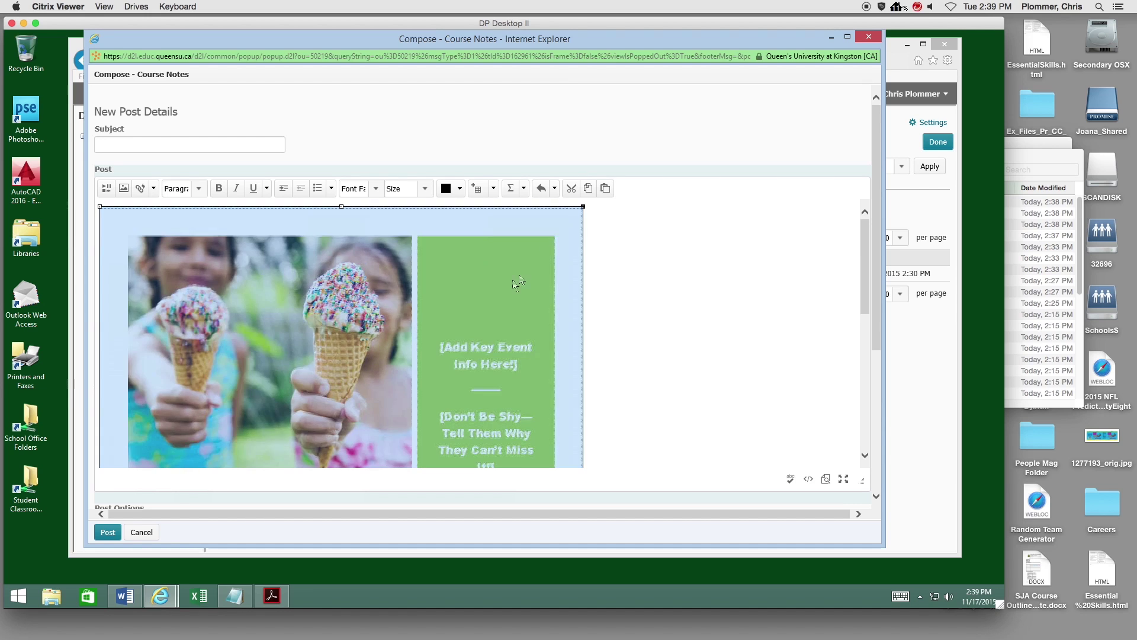
{"action": "left_click_drag", "start_coordinate": [518, 284], "coordinate": [298, 428]}
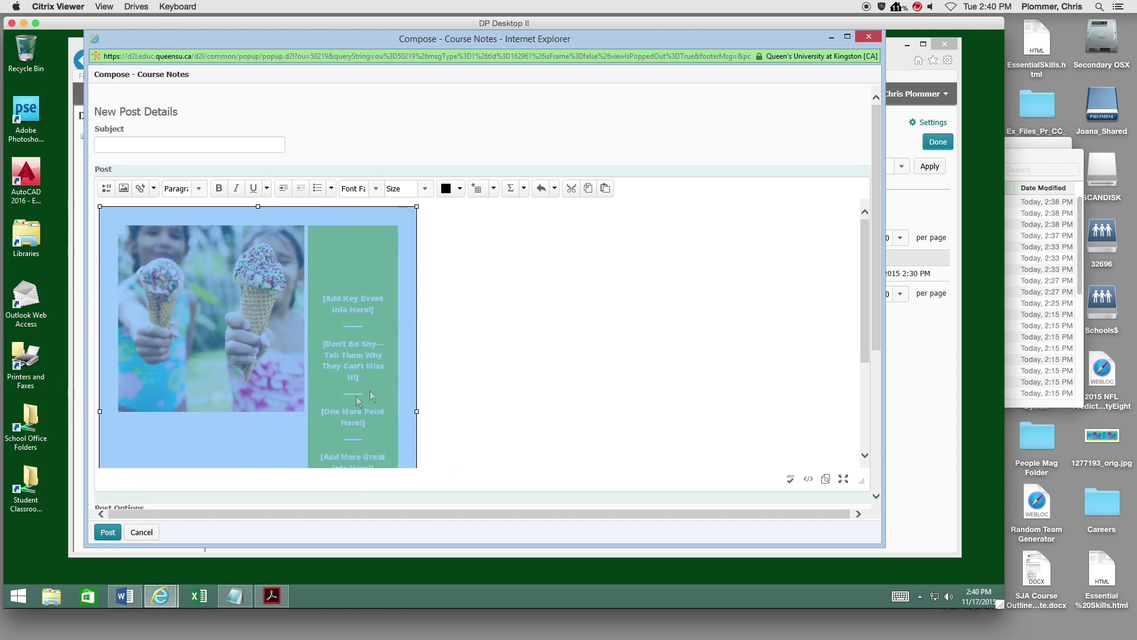
{"action": "left_click_drag", "start_coordinate": [417, 207], "coordinate": [335, 302]}
{"action": "left_click", "coordinate": [407, 290]}
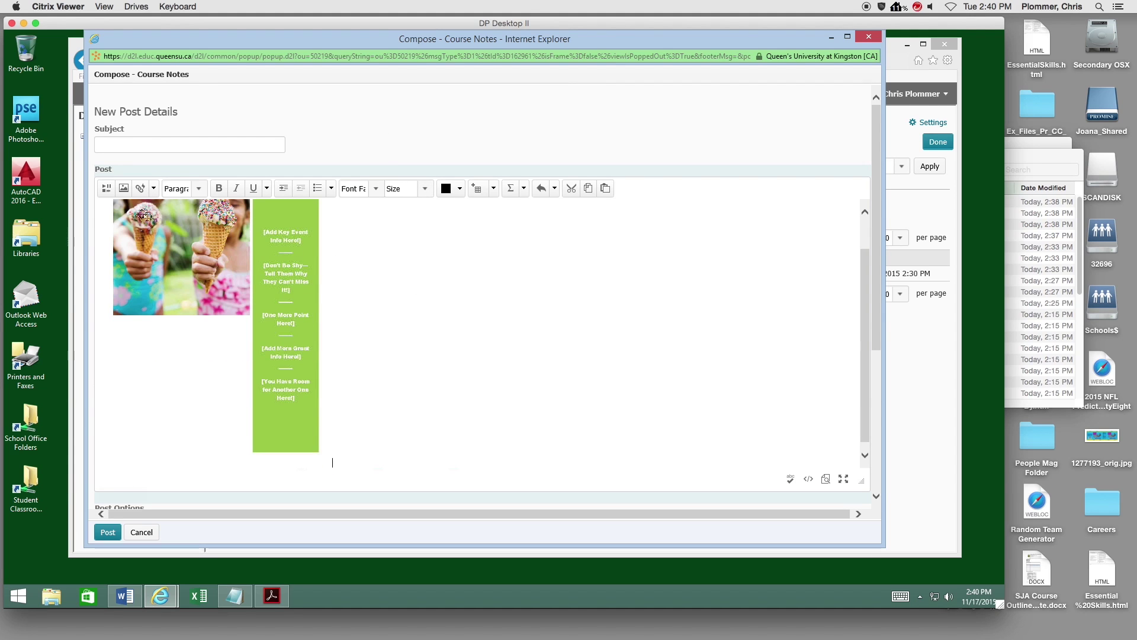
Upload Test Flyer Image_Page_2 and insert it with alt text 'TF2'
{"action": "left_click", "coordinate": [124, 188]}
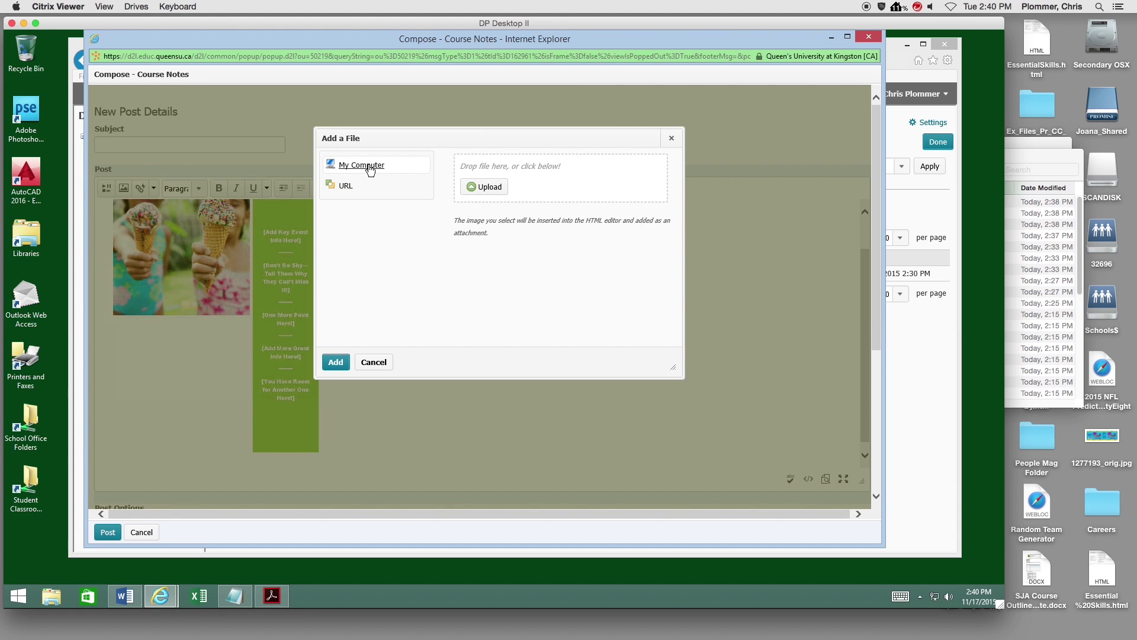
{"action": "left_click", "coordinate": [483, 186]}
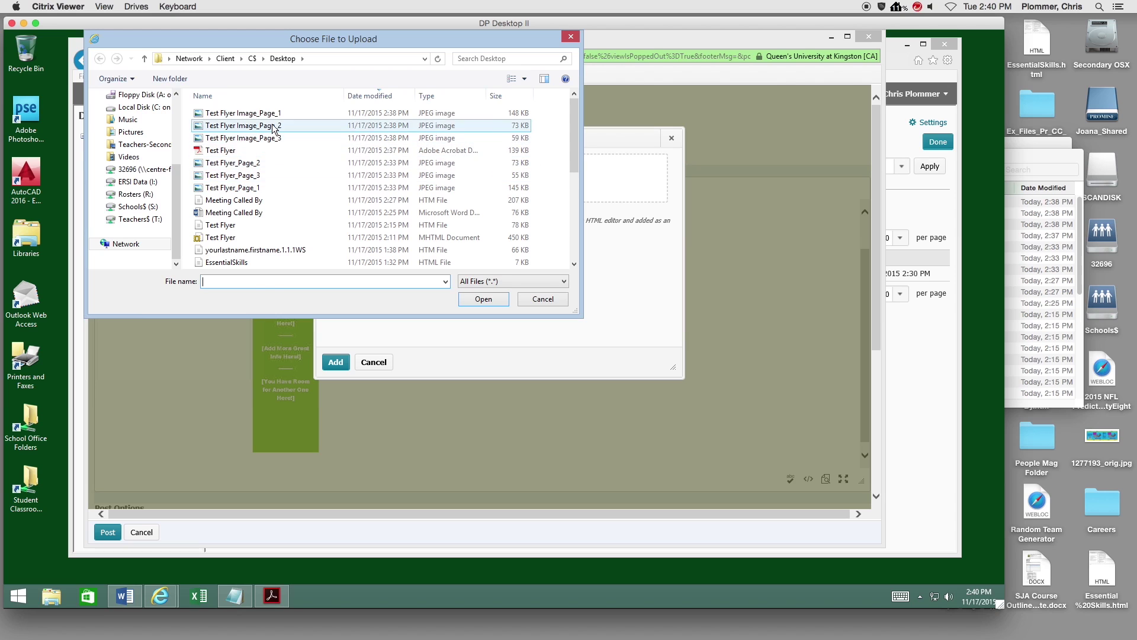
{"action": "left_click", "coordinate": [273, 126]}
{"action": "left_click", "coordinate": [483, 299]}
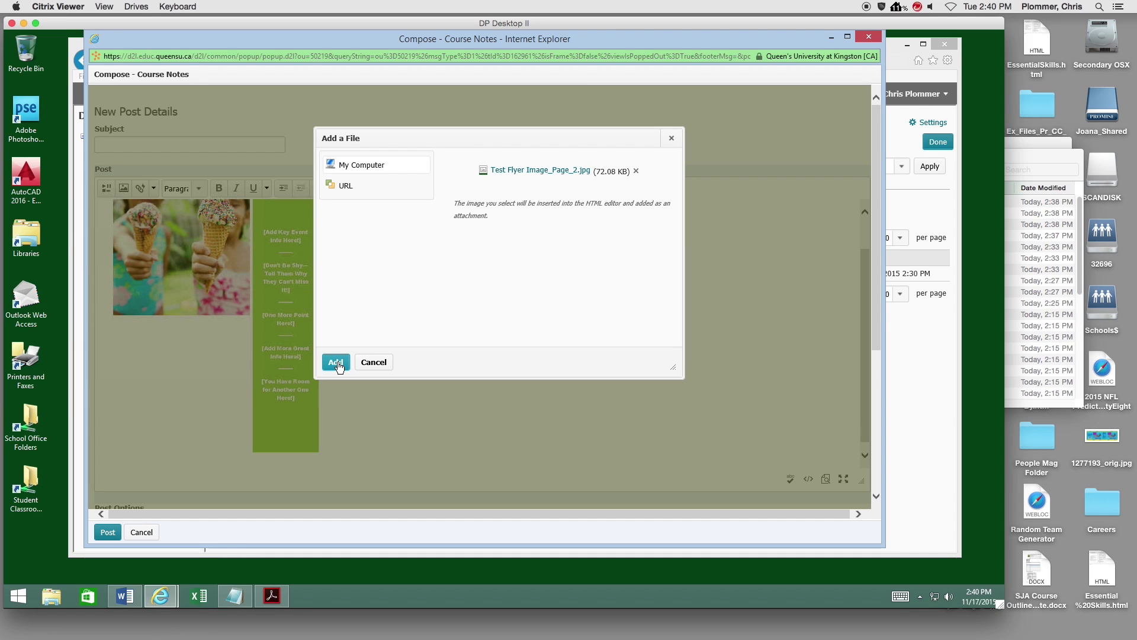
{"action": "left_click", "coordinate": [336, 362]}
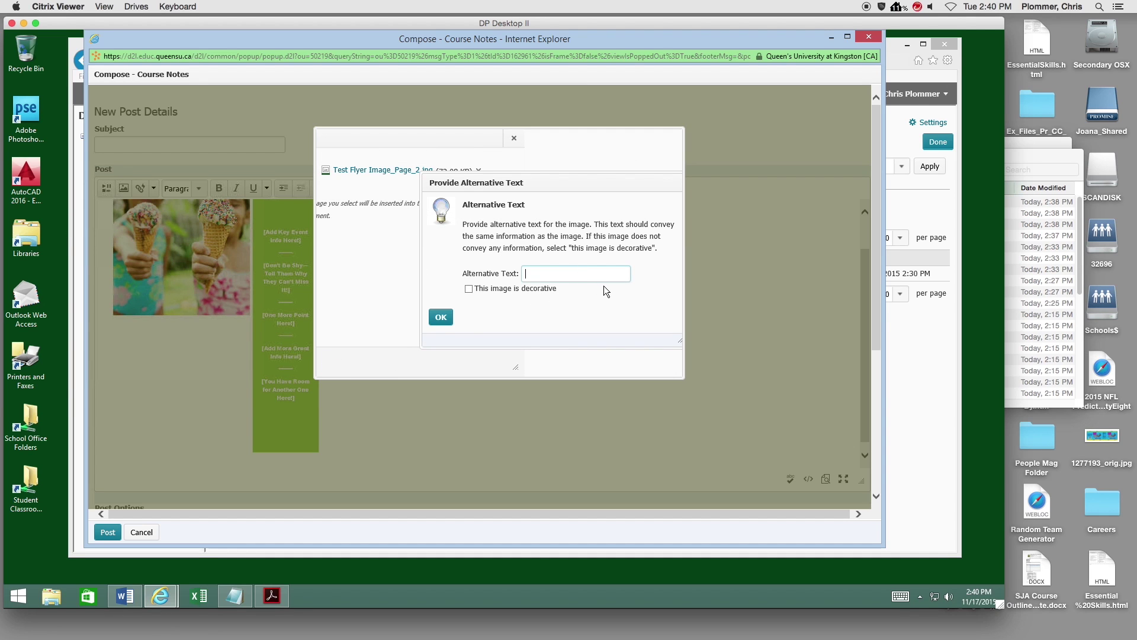
{"action": "type", "text": "TF2"}
{"action": "left_click", "coordinate": [441, 318]}
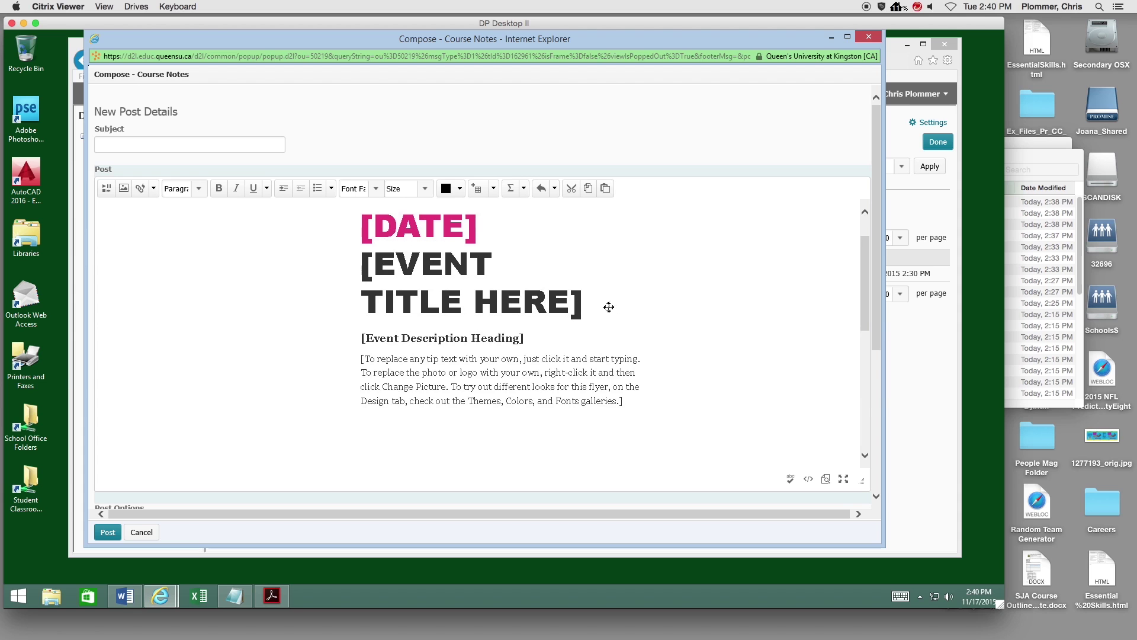
Shrink the second flyer image so it sits beside the first
{"action": "left_click", "coordinate": [566, 320]}
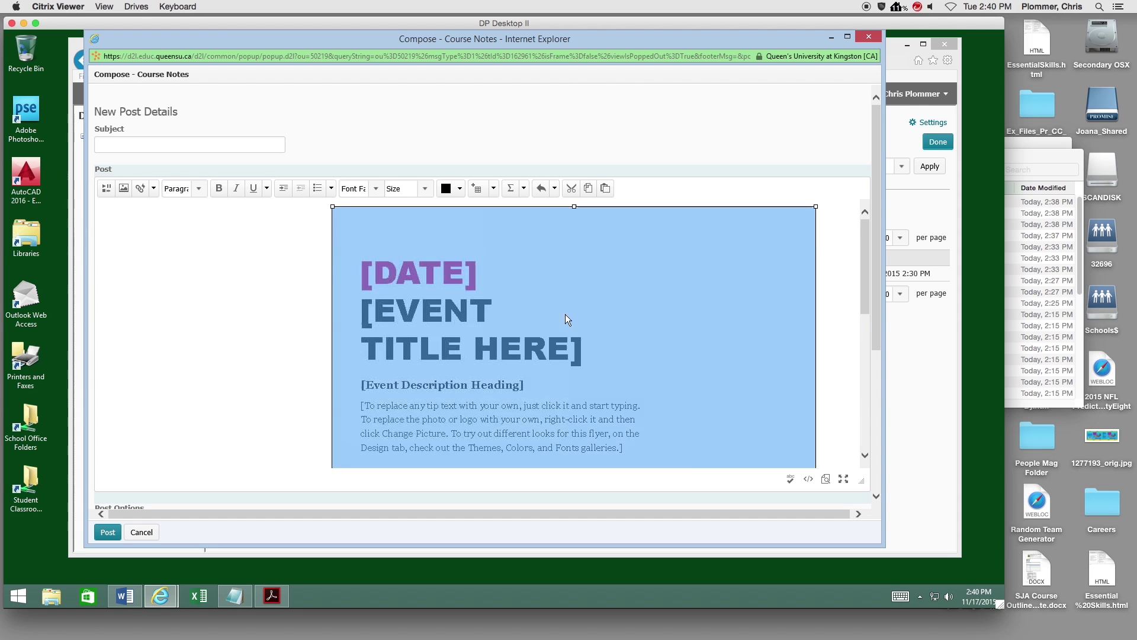
{"action": "left_click_drag", "start_coordinate": [815, 206], "coordinate": [404, 448]}
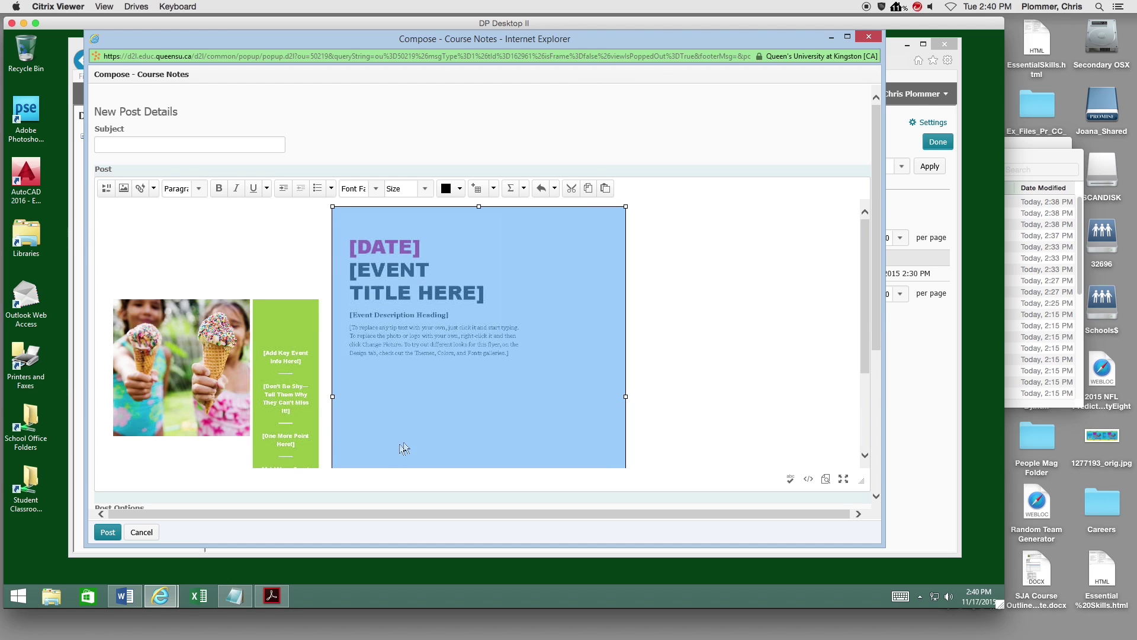
{"action": "left_click_drag", "start_coordinate": [626, 206], "coordinate": [535, 299]}
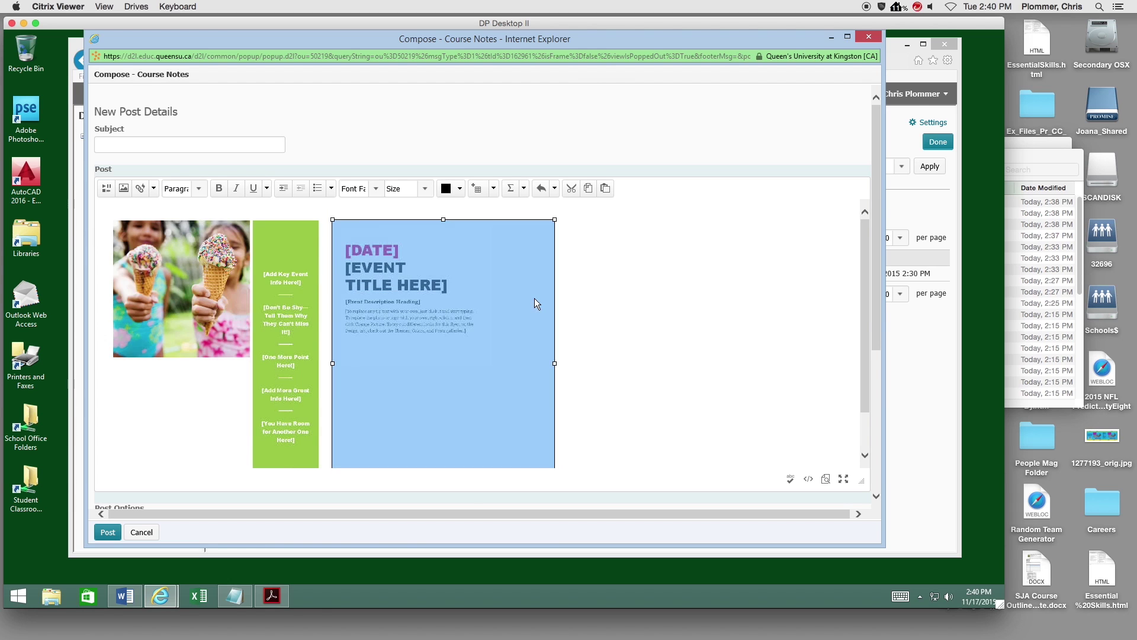
{"action": "left_click", "coordinate": [619, 294]}
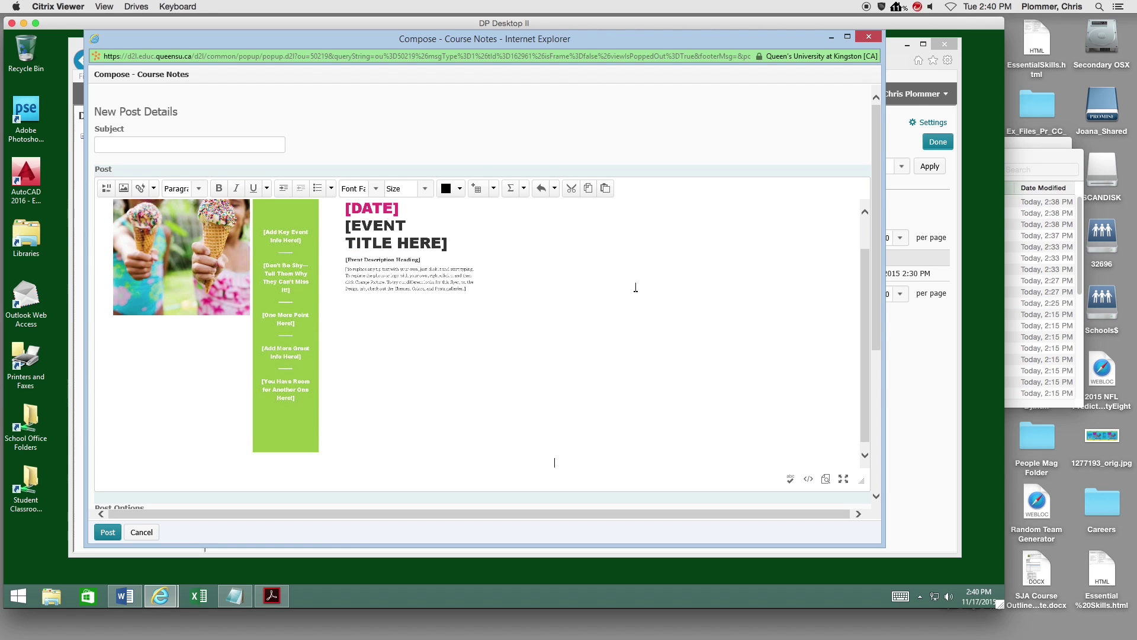
Upload Test Flyer Image_Page_3 and insert it into the post with alt text 'TF3'
{"action": "left_click", "coordinate": [124, 190]}
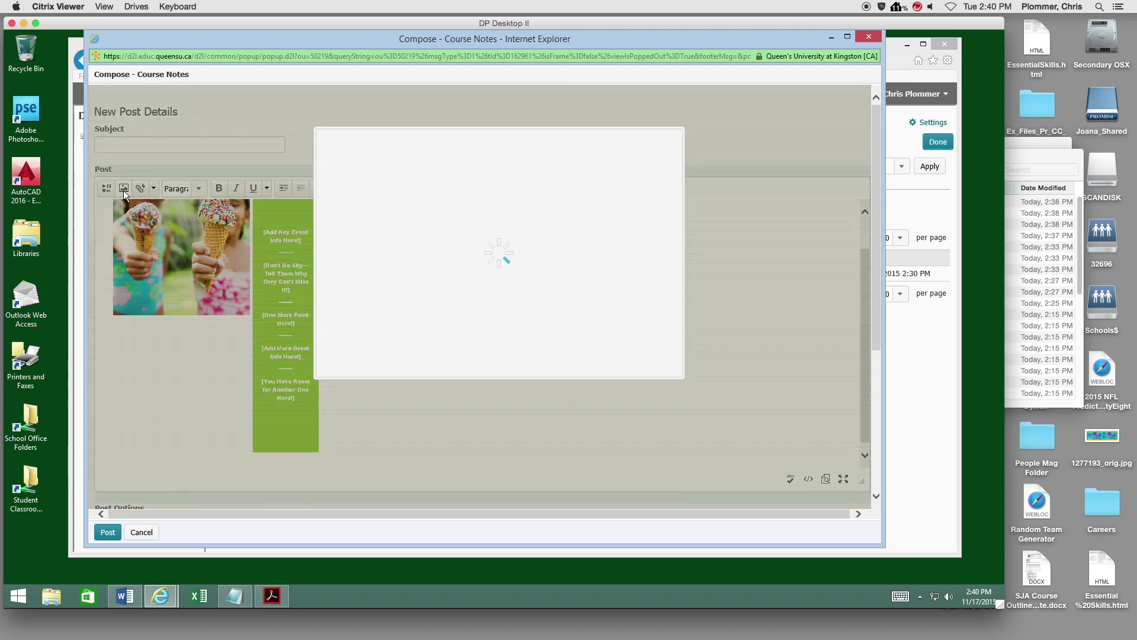
{"action": "left_click", "coordinate": [479, 193]}
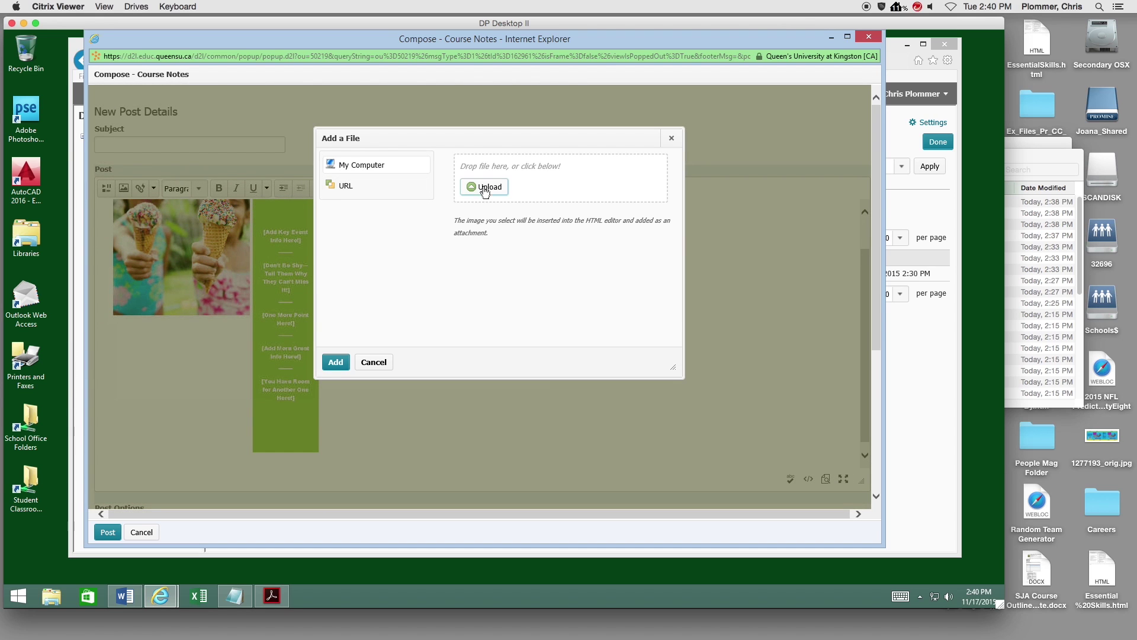
{"action": "left_click", "coordinate": [273, 140]}
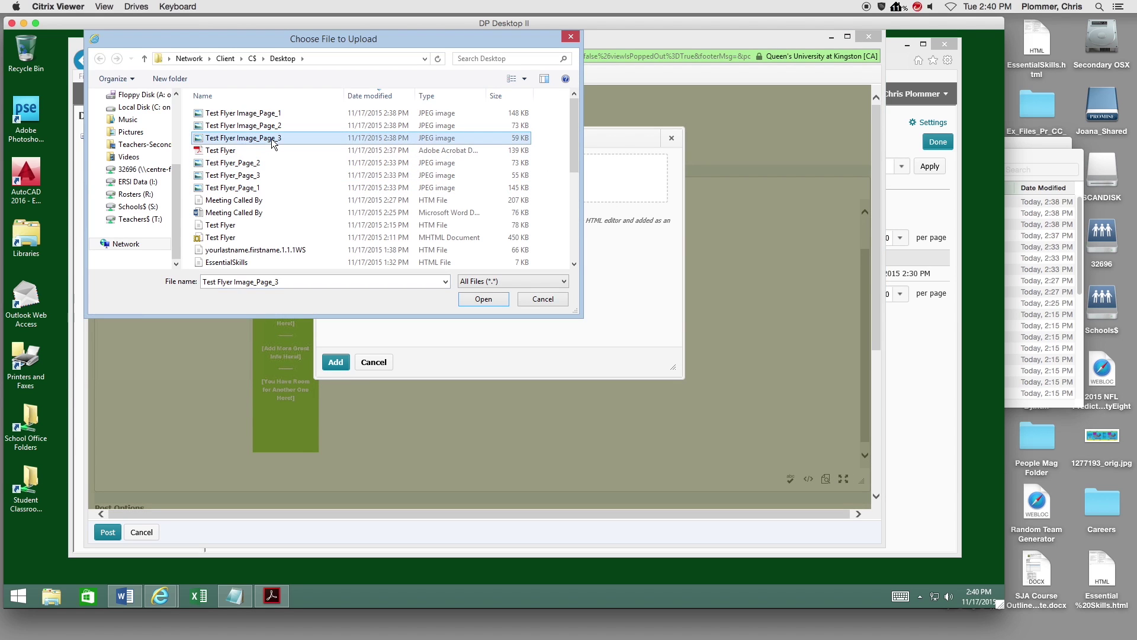
{"action": "left_click", "coordinate": [483, 299]}
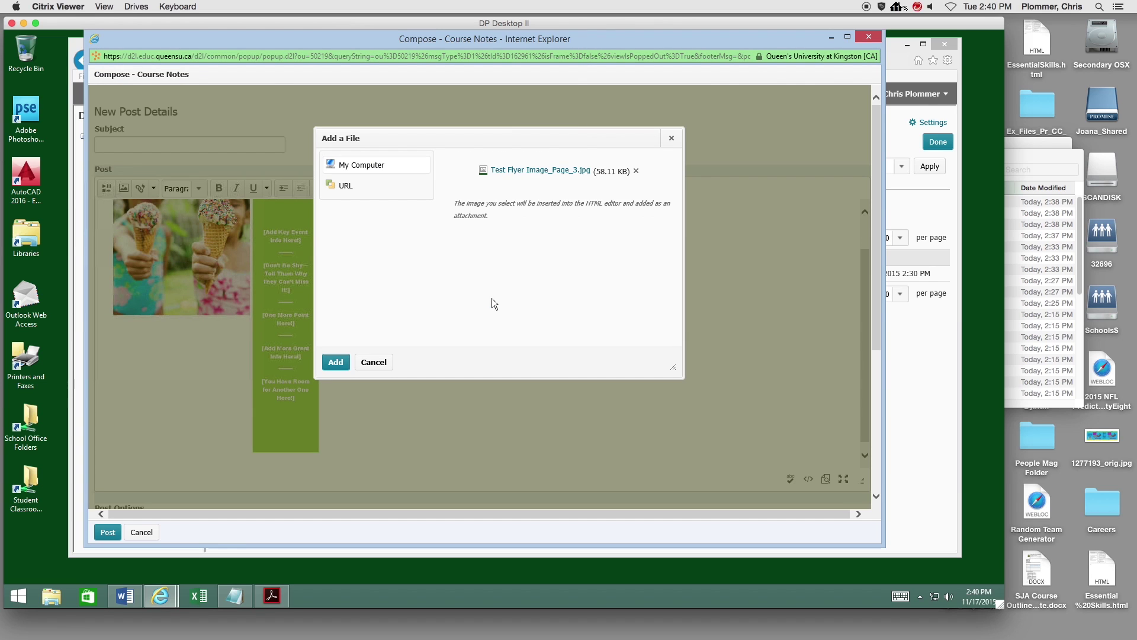
{"action": "left_click", "coordinate": [336, 362]}
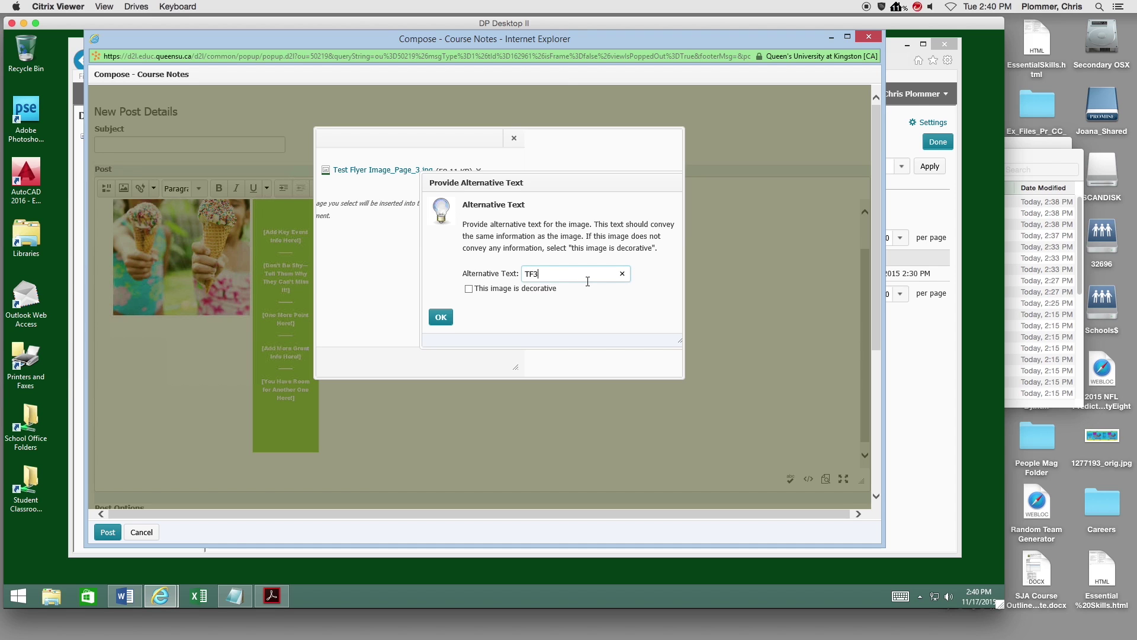
{"action": "left_click", "coordinate": [441, 318]}
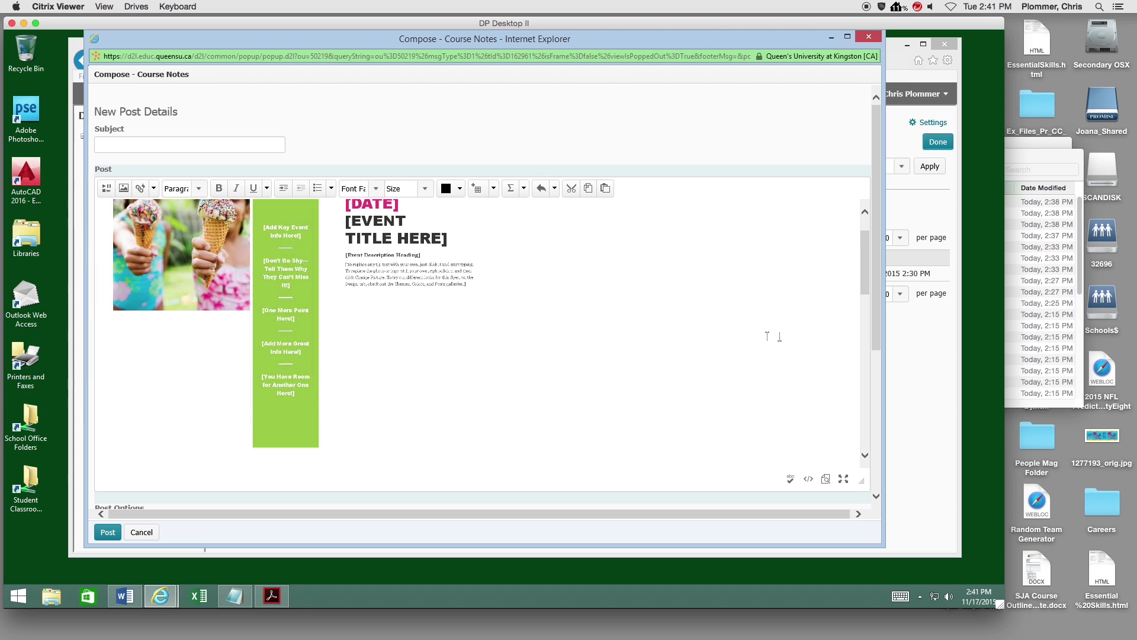
Resize the third flyer image smaller until it lines up beside the first two
{"action": "scroll", "coordinate": [865, 325], "scroll_direction": "down", "scroll_amount": 5}
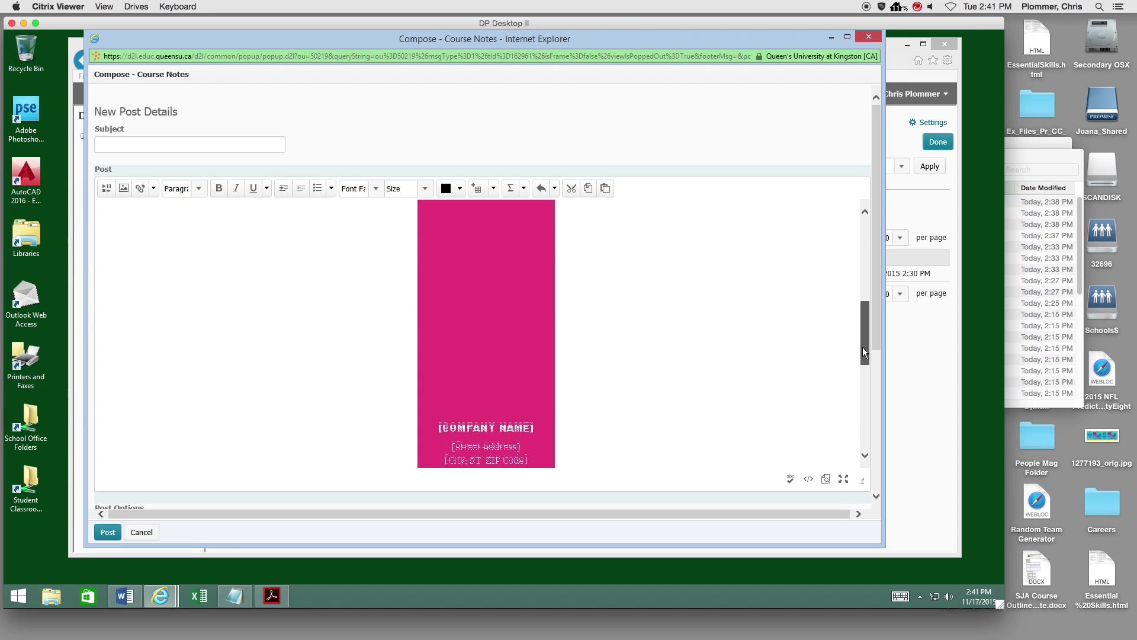
{"action": "scroll", "coordinate": [855, 355], "scroll_direction": "up", "scroll_amount": 3}
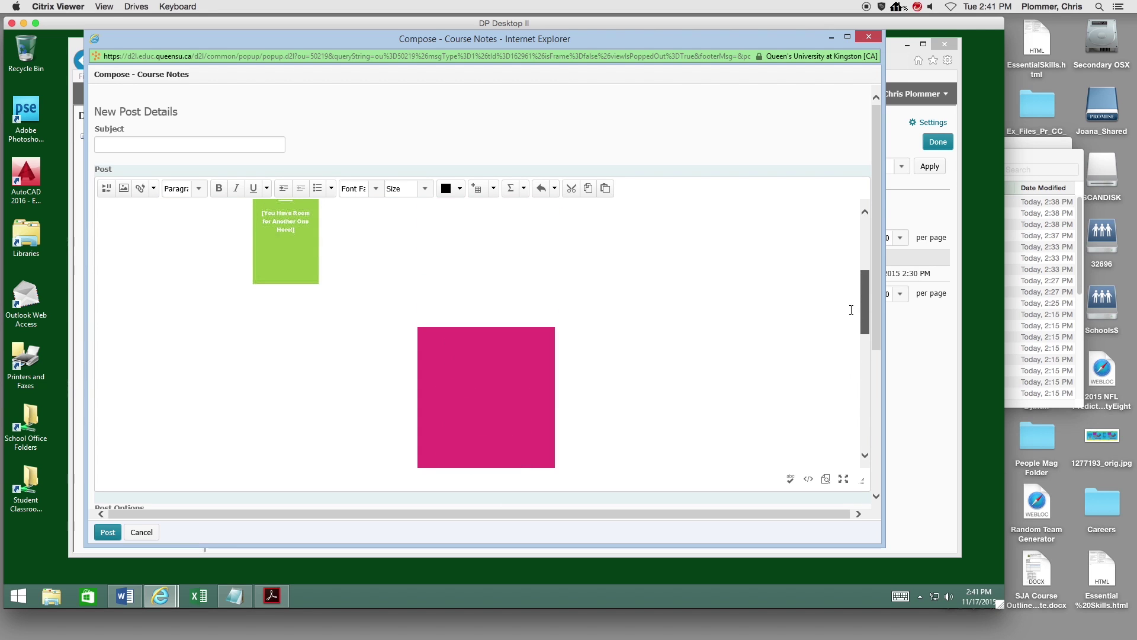
{"action": "left_click", "coordinate": [513, 358]}
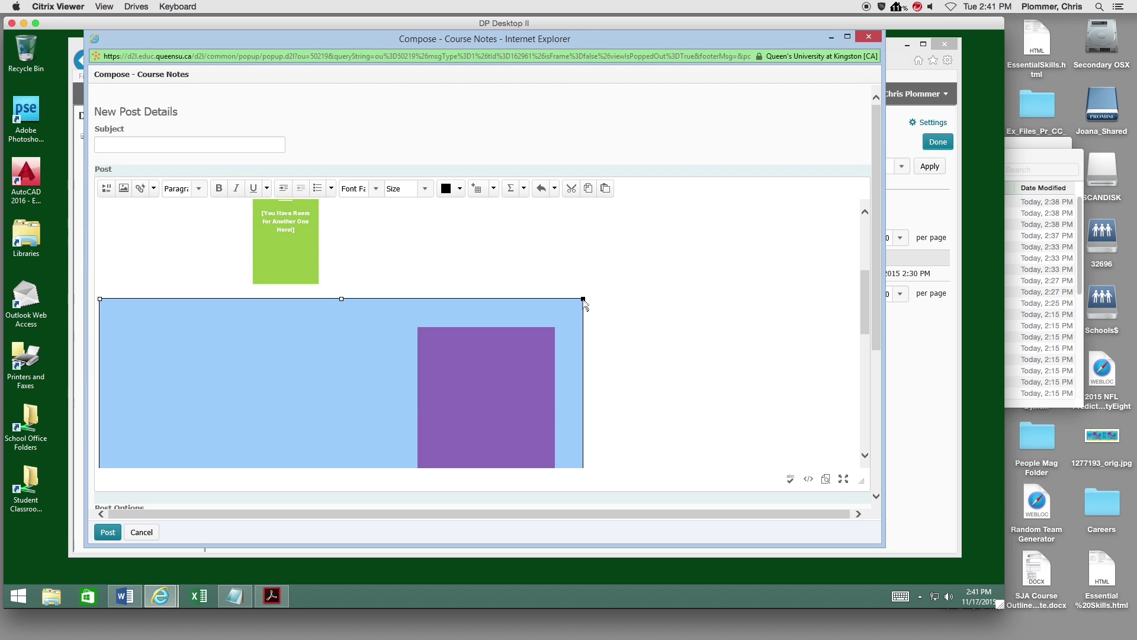
{"action": "left_click_drag", "start_coordinate": [581, 297], "coordinate": [317, 456]}
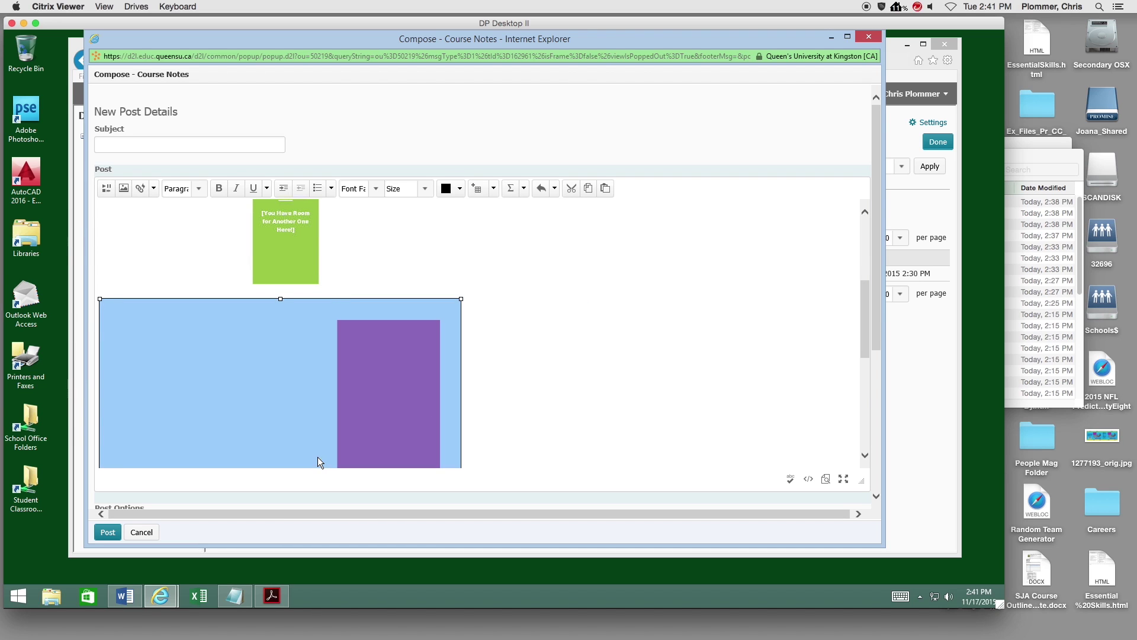
{"action": "left_click_drag", "start_coordinate": [461, 298], "coordinate": [352, 372]}
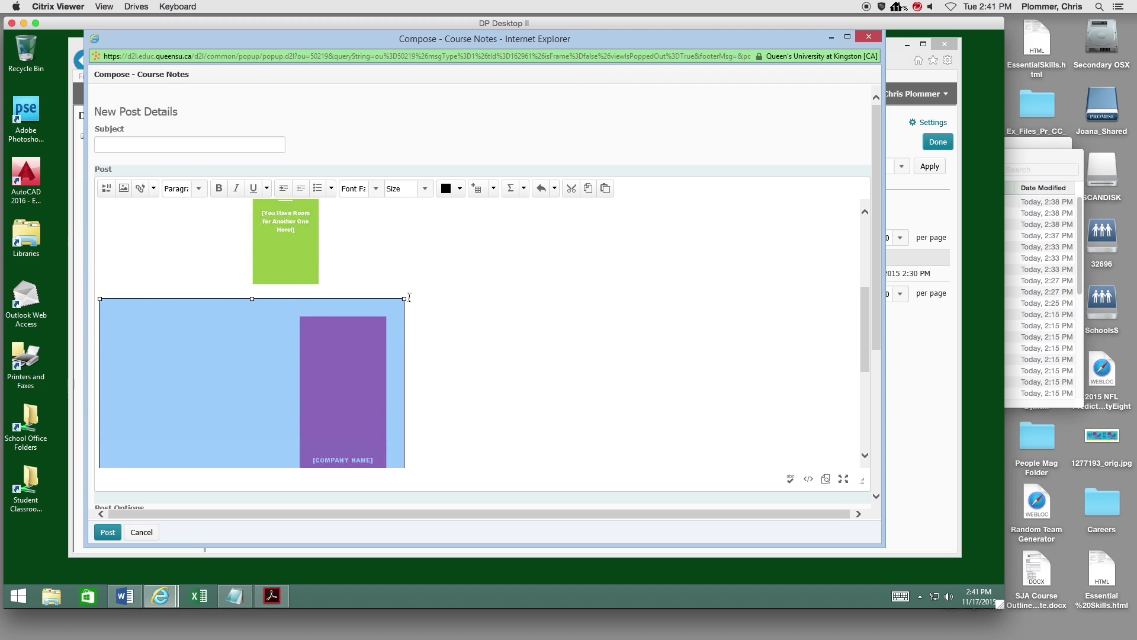
{"action": "left_click_drag", "start_coordinate": [403, 299], "coordinate": [353, 358]}
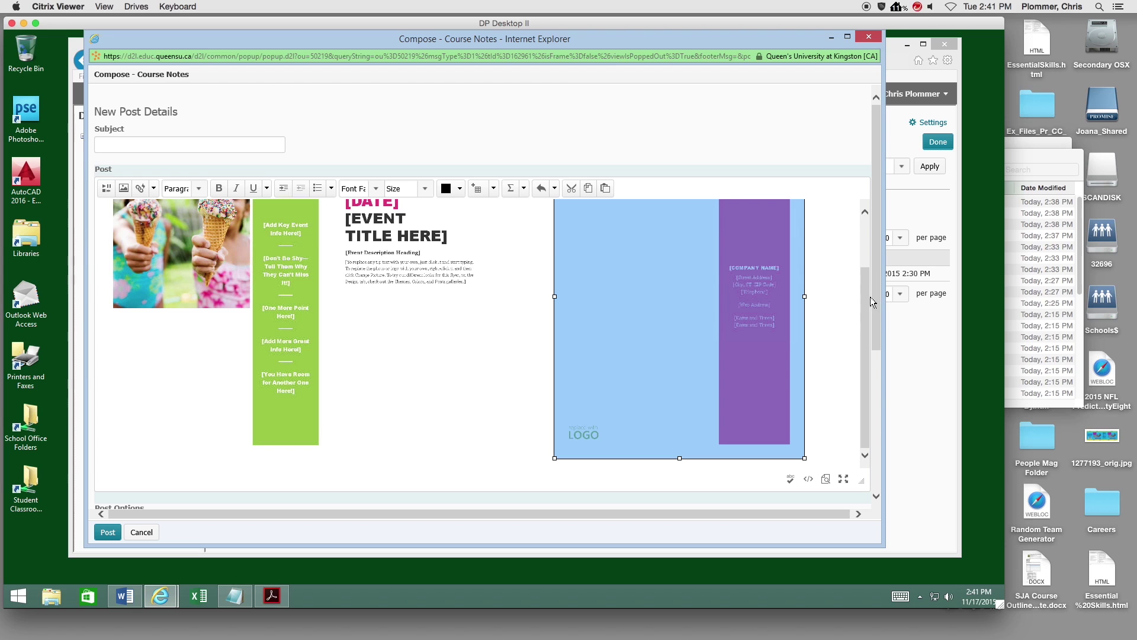
{"action": "scroll", "coordinate": [865, 337], "scroll_direction": "up", "scroll_amount": 3}
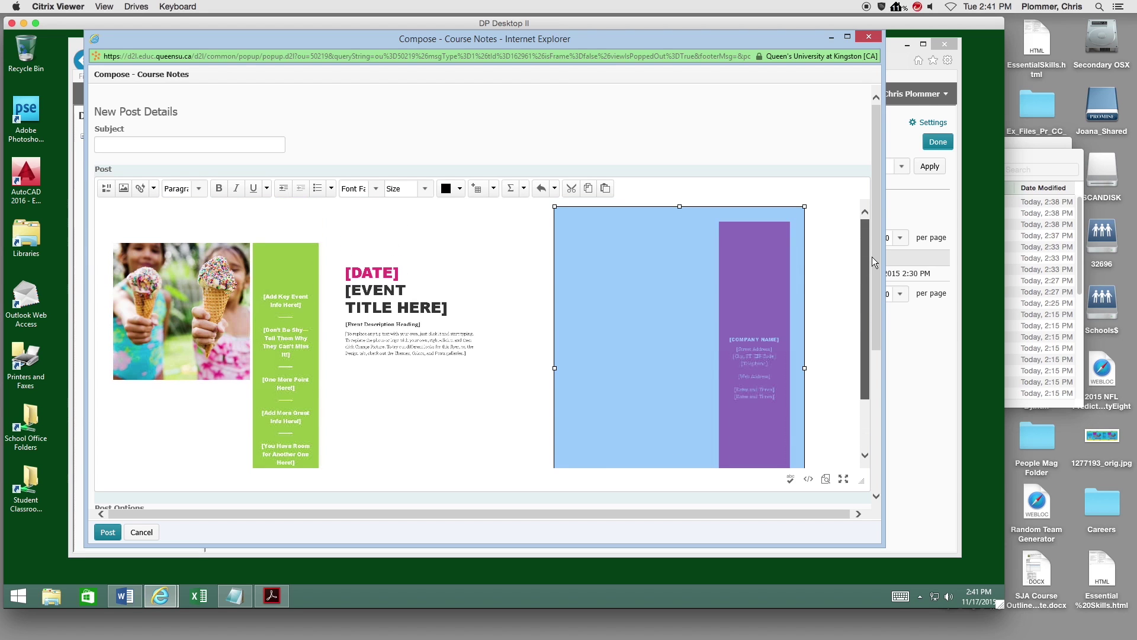
{"action": "left_click_drag", "start_coordinate": [805, 206], "coordinate": [768, 237]}
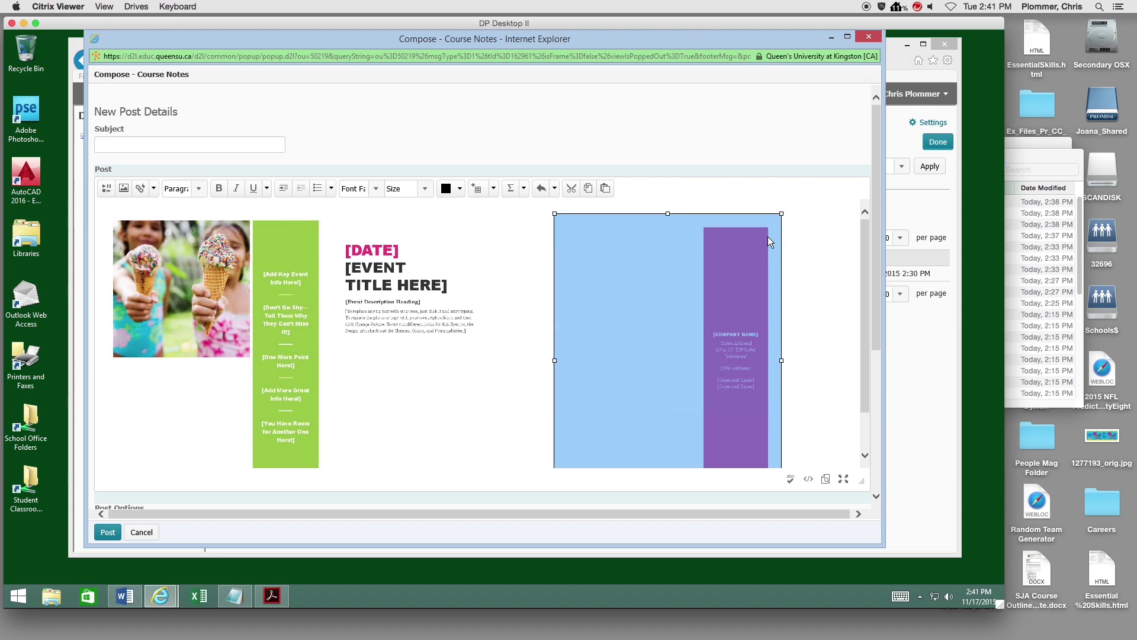
{"action": "left_click", "coordinate": [827, 263]}
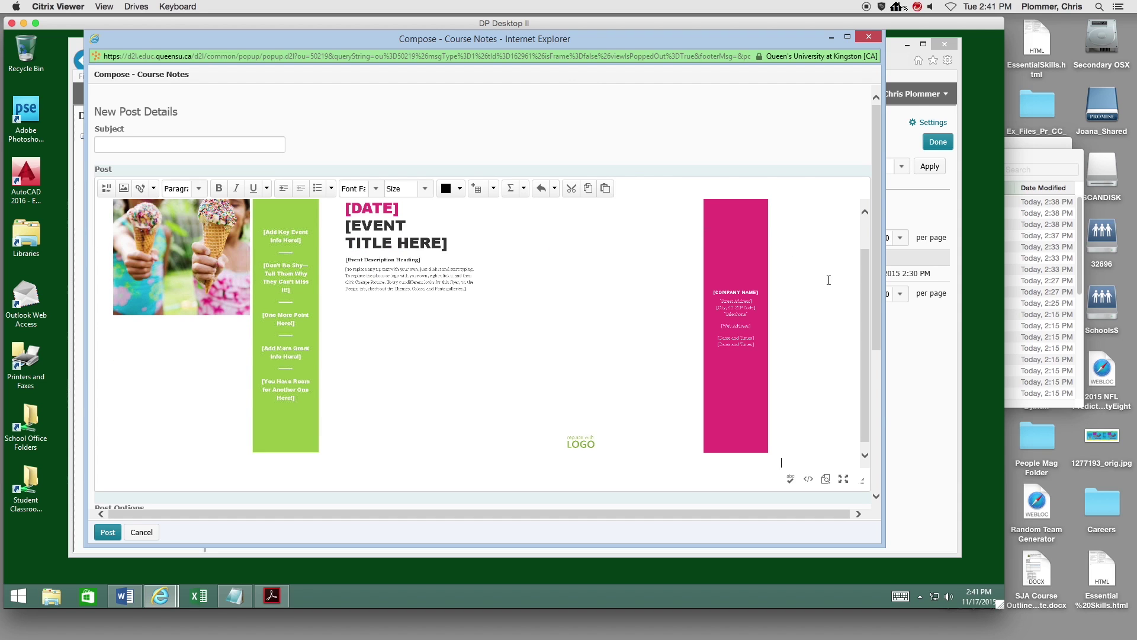